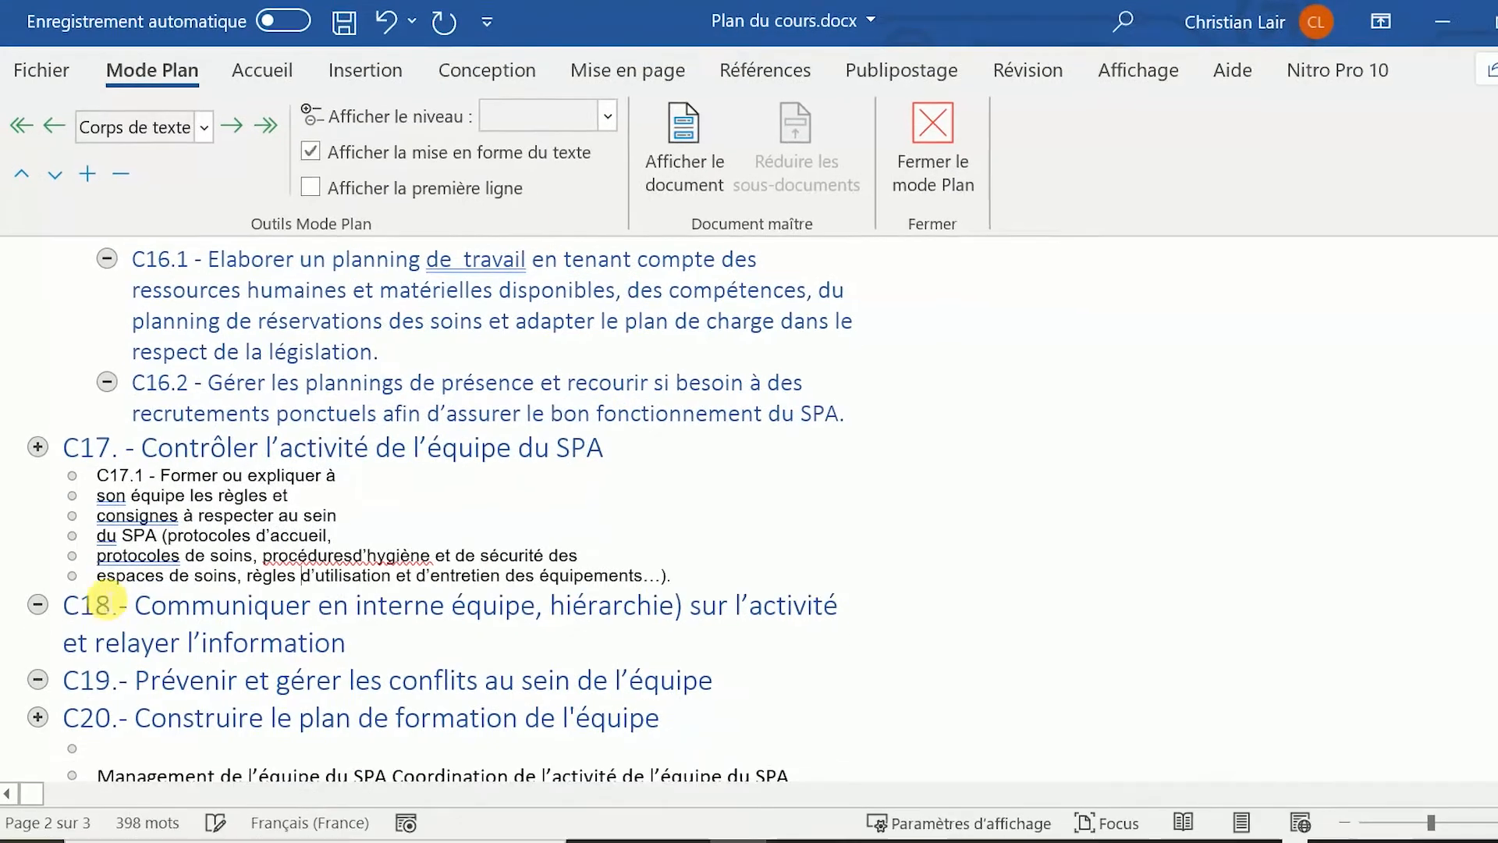
Join the broken lines of item C17.1 under heading C17 into a single continuous paragraph
left_click(100, 570)
key("BackSpace")
key("space")
left_click(100, 550)
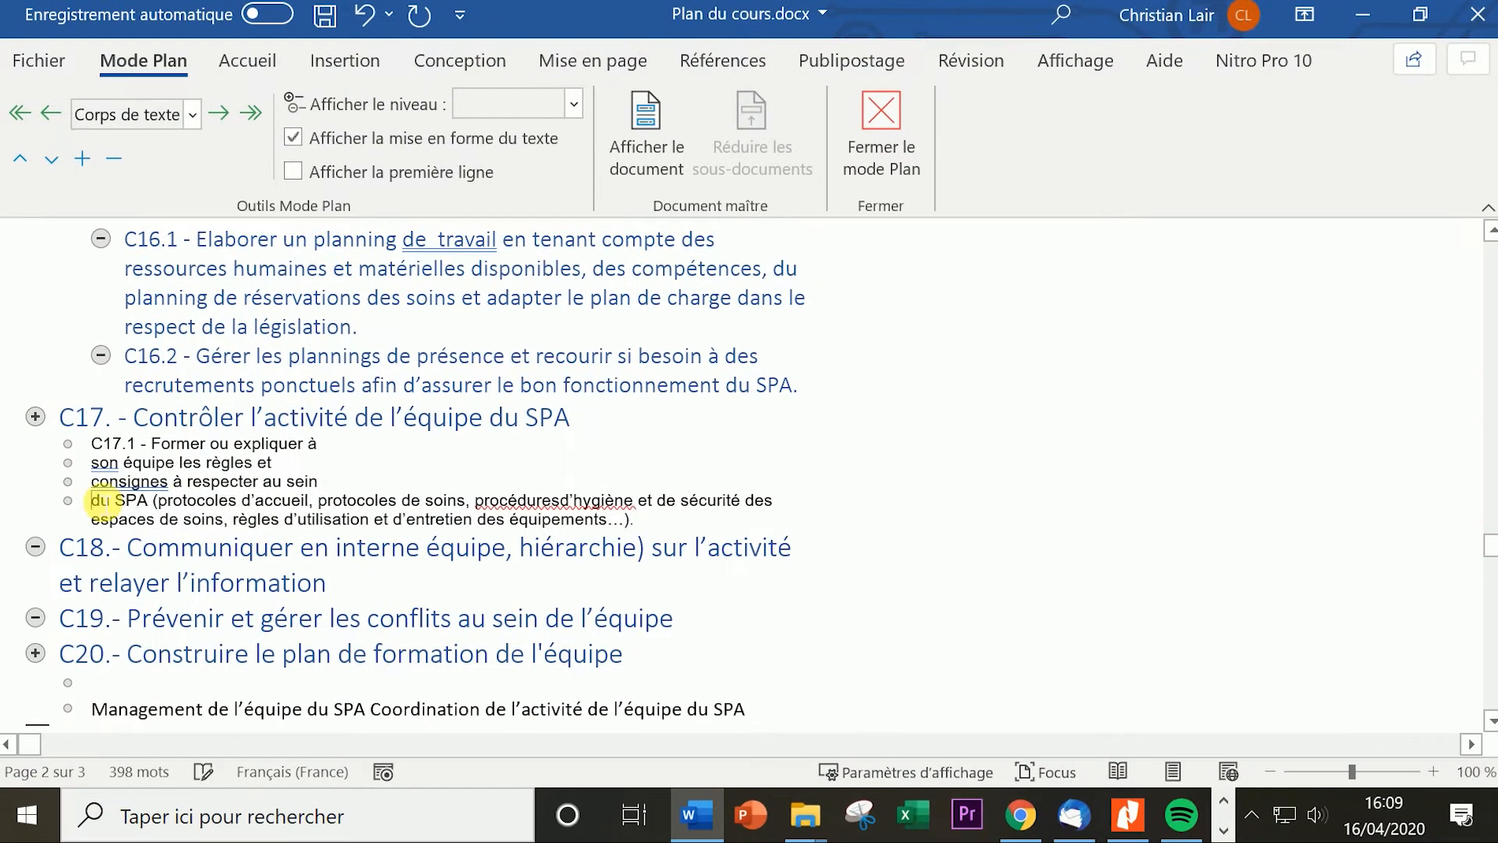
key("BackSpace")
key("space")
left_click(100, 481)
key("BackSpace")
key("space")
left_click(100, 462)
key("BackSpace")
key("space")
Copy the C17.1 paragraph, switch to the LearnyBox builder in Chrome, and paste it as the description of Page 1 in module C17
left_click_drag(543, 481, 113, 452)
key("ctrl+c")
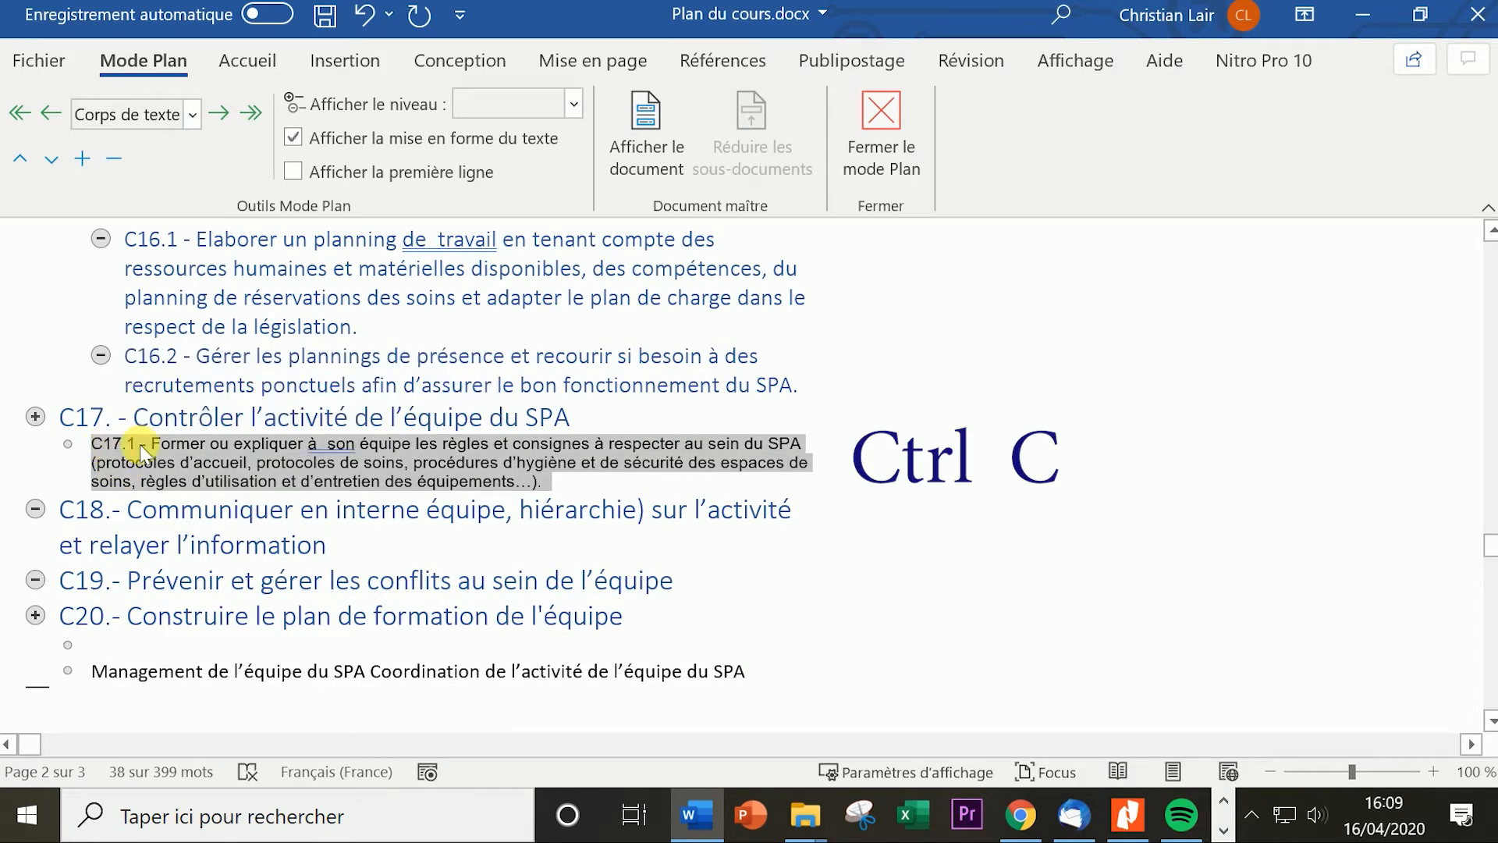
mouse_move(1075, 826)
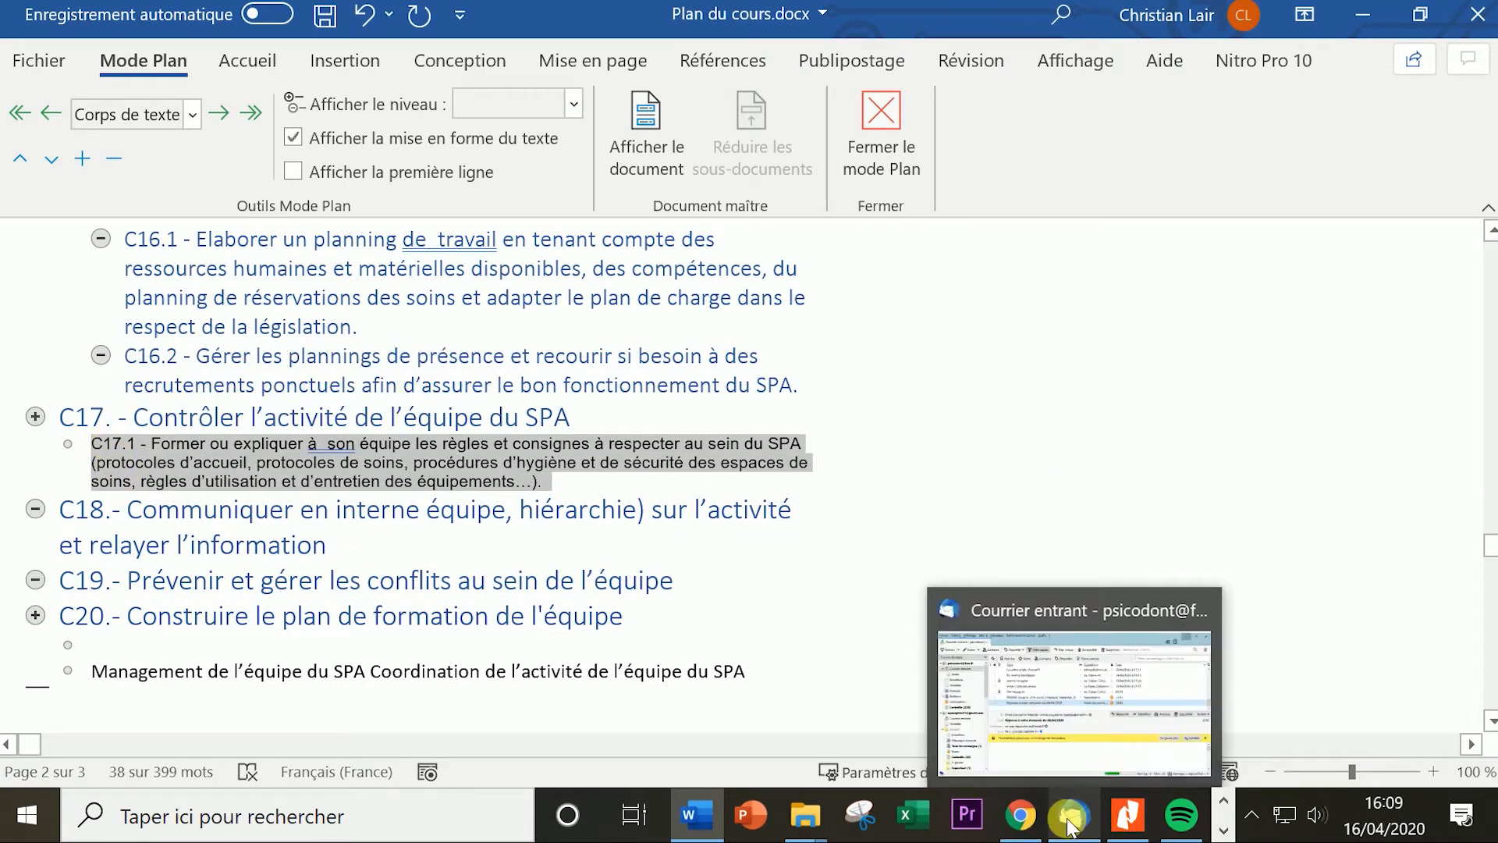
left_click(996, 824)
mouse_move(547, 457)
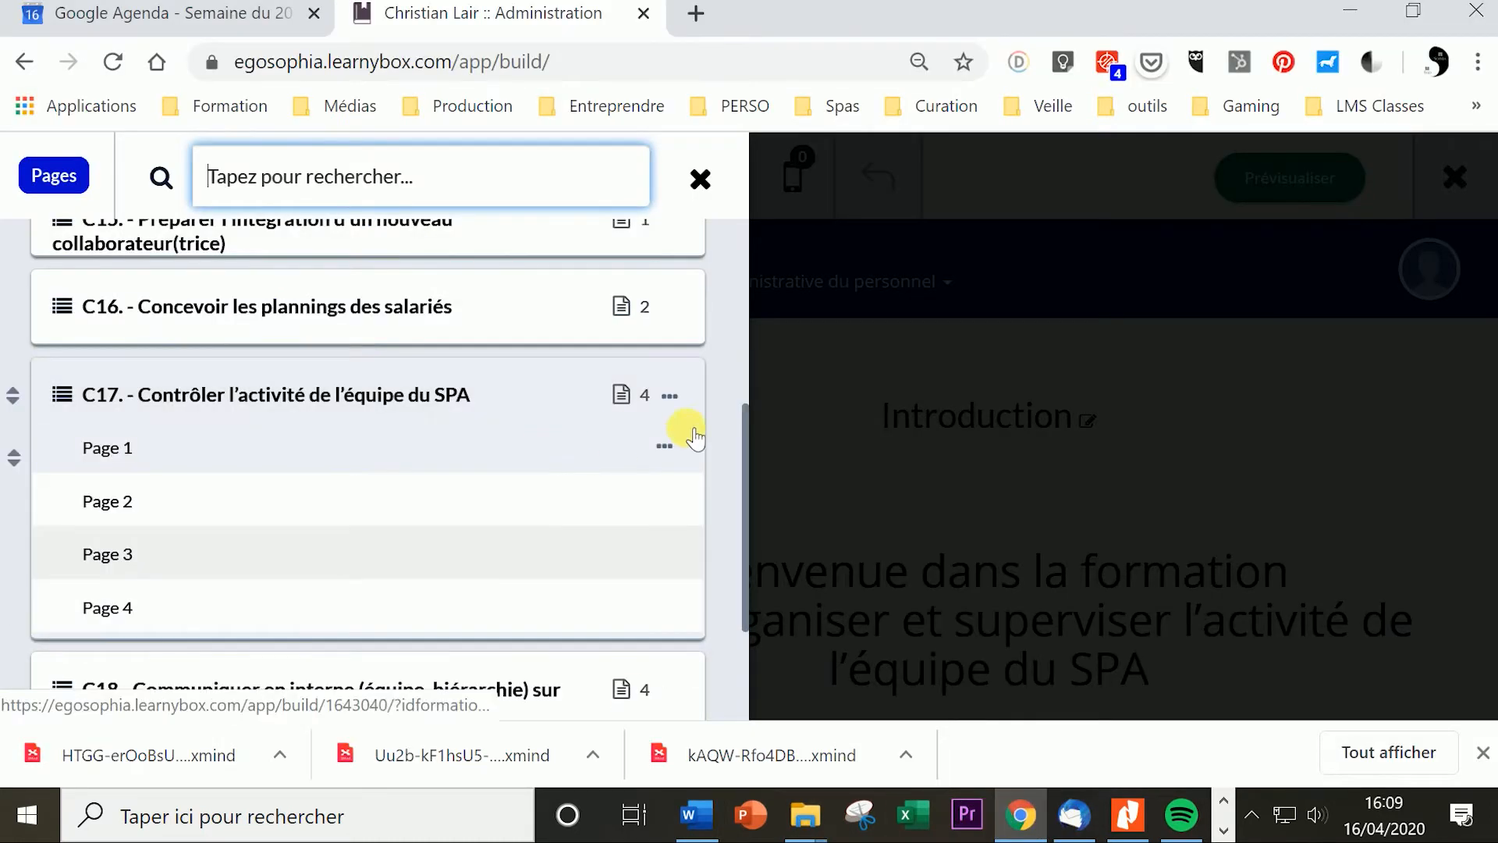
left_click(665, 447)
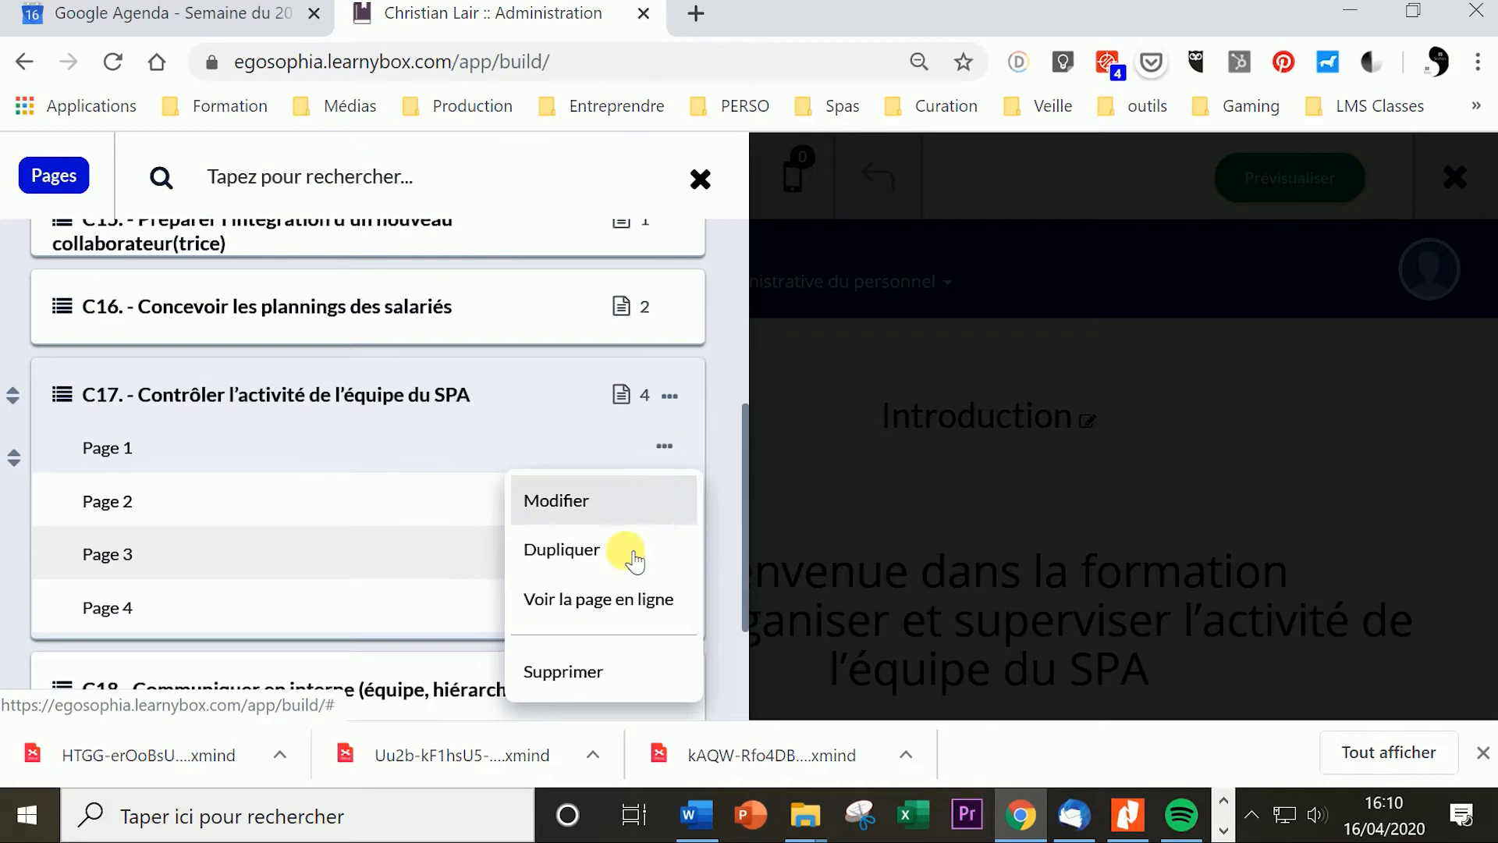
left_click(563, 508)
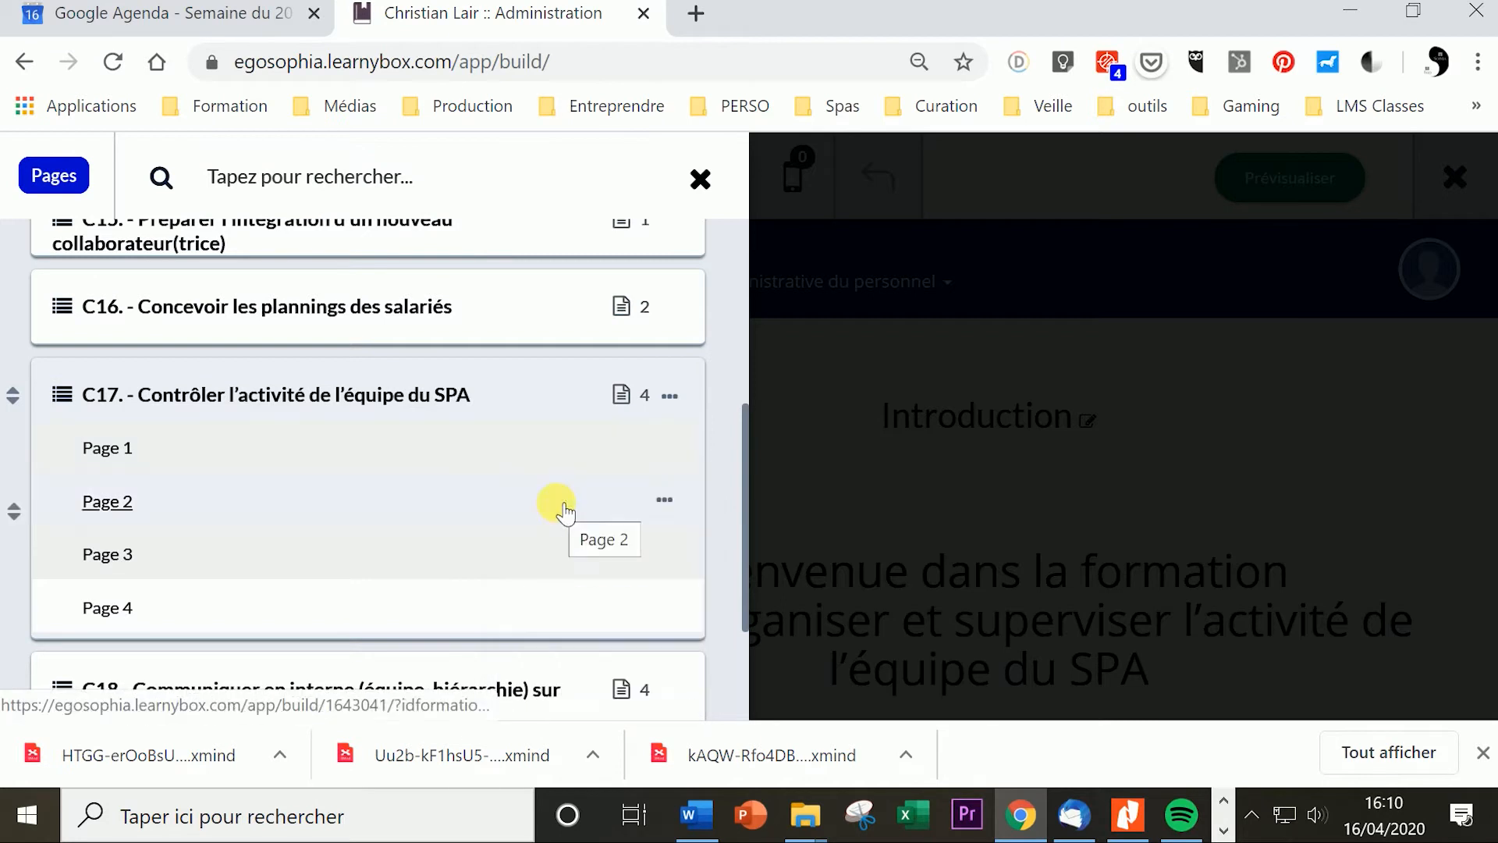
scroll(403, 414, "down", 10)
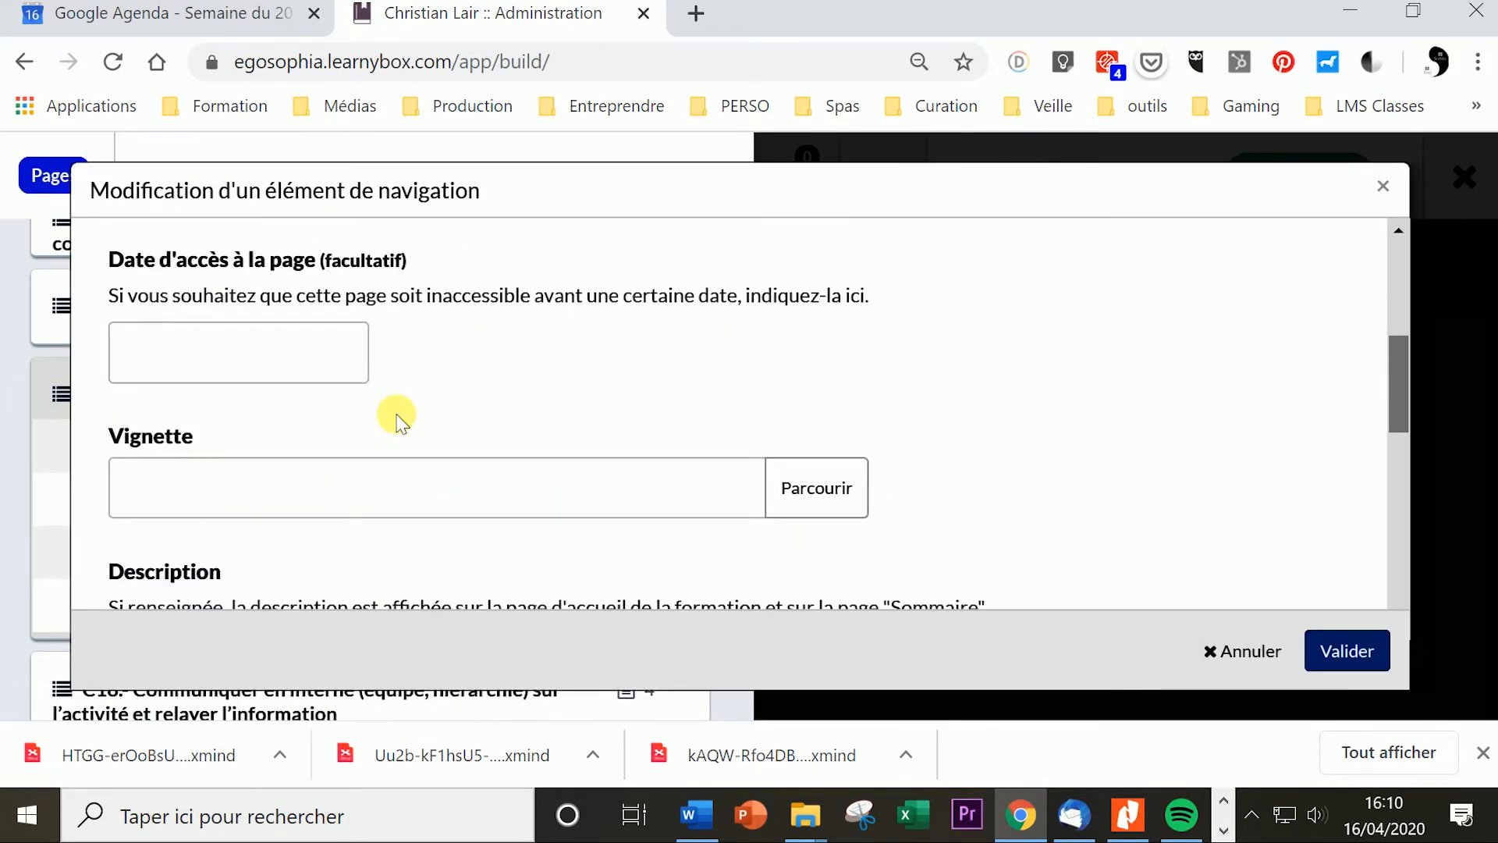
left_click(372, 395)
key("ctrl+v")
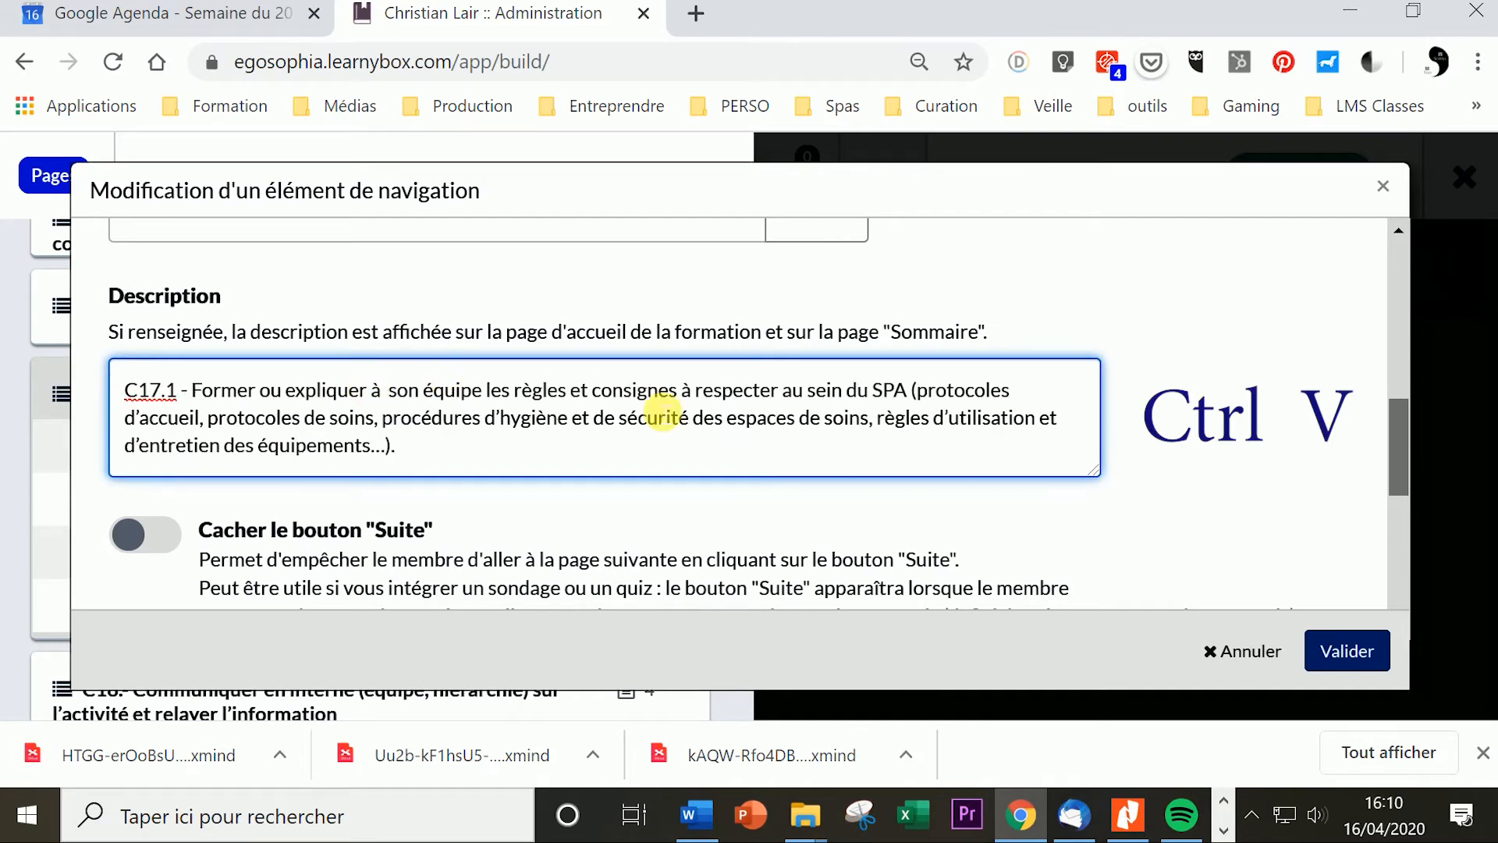
Rename Page 1 as "C17.1 - Former ou expliquer à son équipe les règles et consignes à respecter au sein du SPA" and save it
left_click_drag(916, 406, 125, 410)
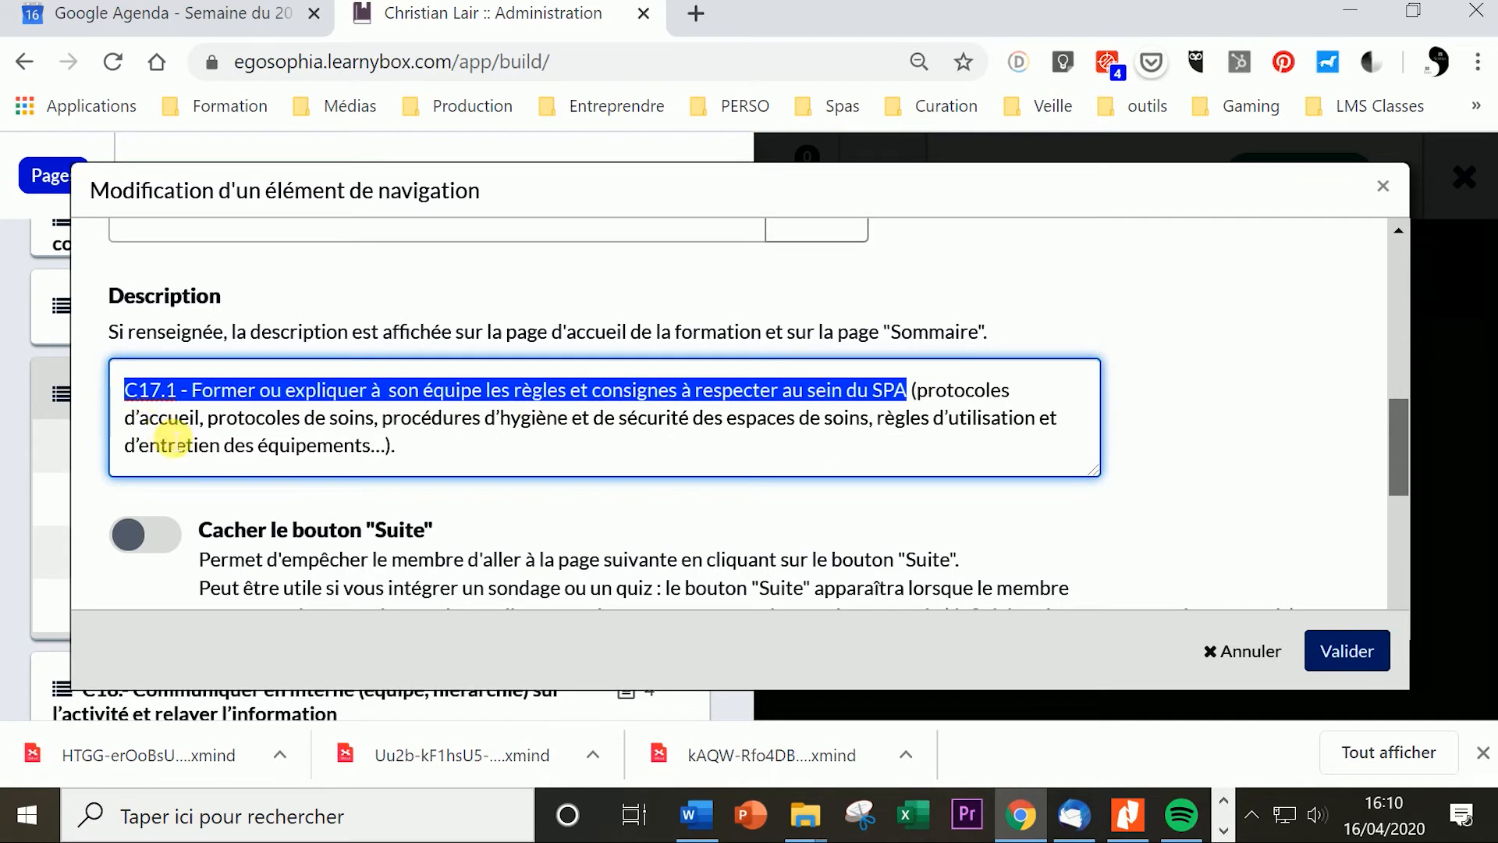
left_click(491, 448)
scroll(505, 494, "up", 10)
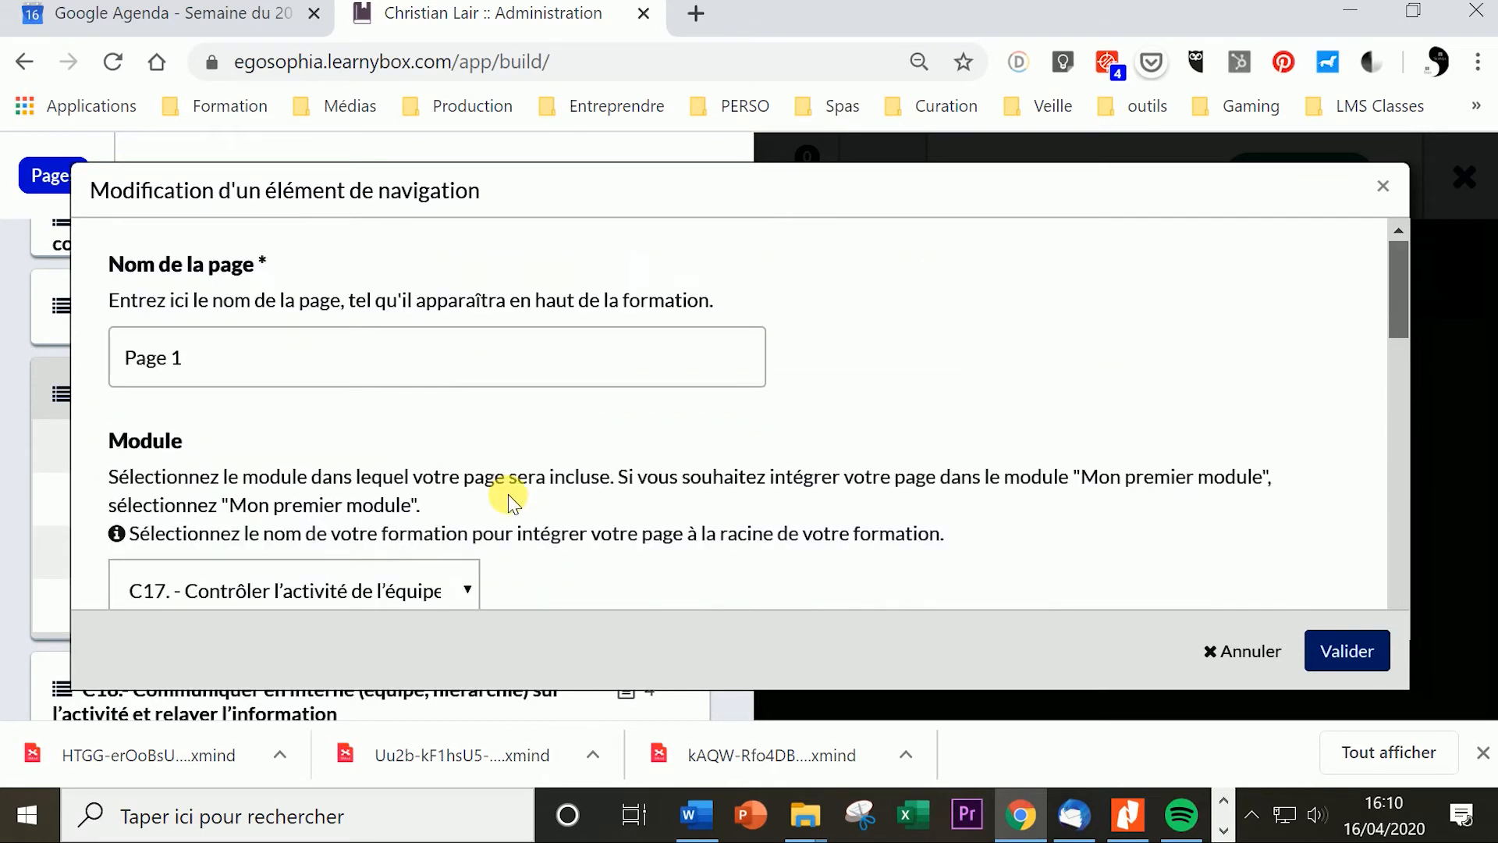
left_click_drag(309, 379, 117, 383)
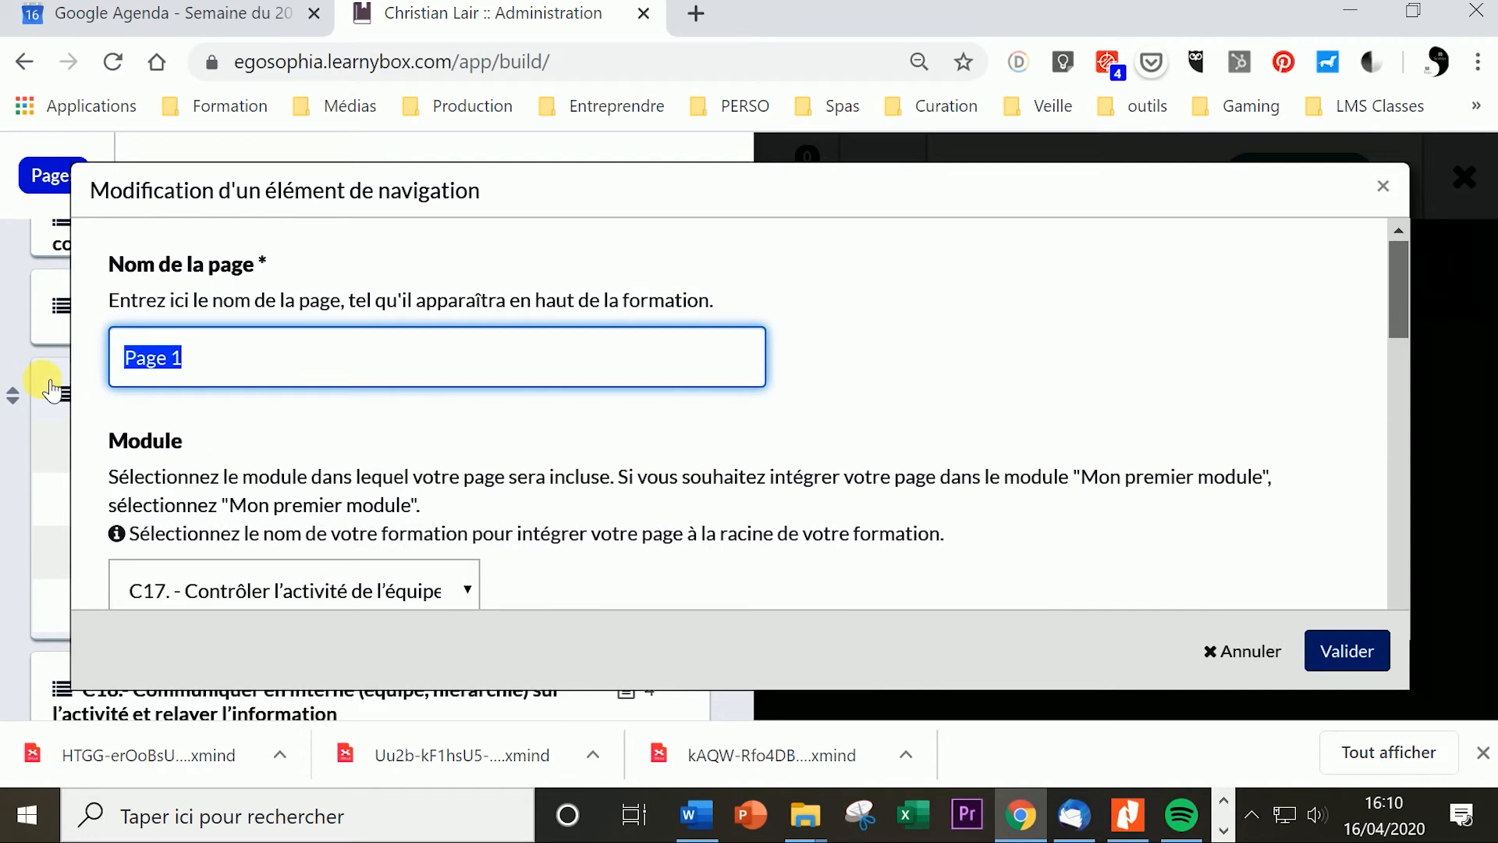
key("ctrl+v")
left_click(1346, 651)
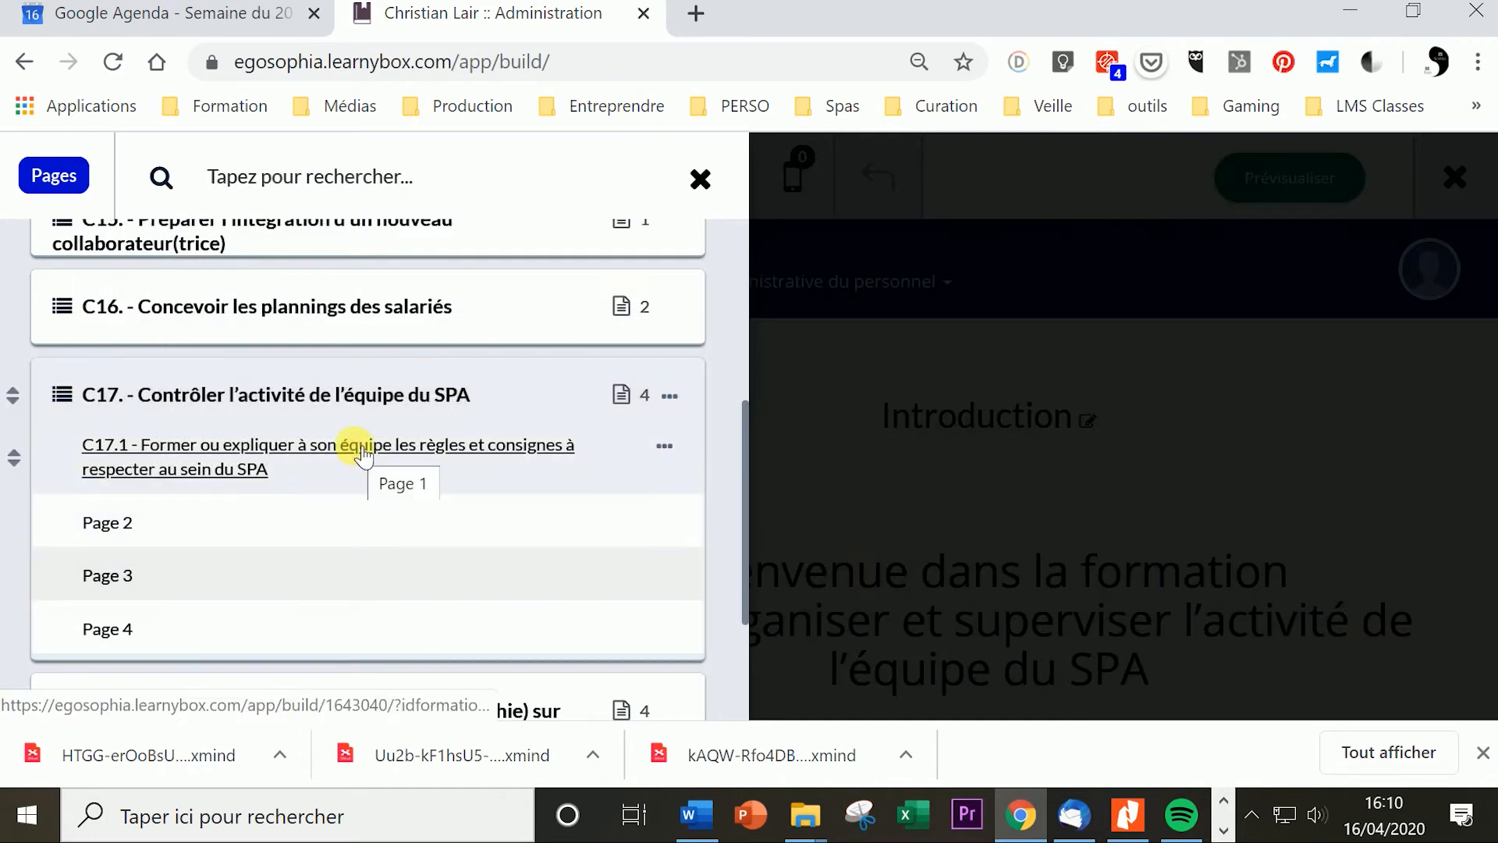
Expand module C13 in the builder's page list and review the pages of the modules through C17
scroll(363, 455, "up", 5)
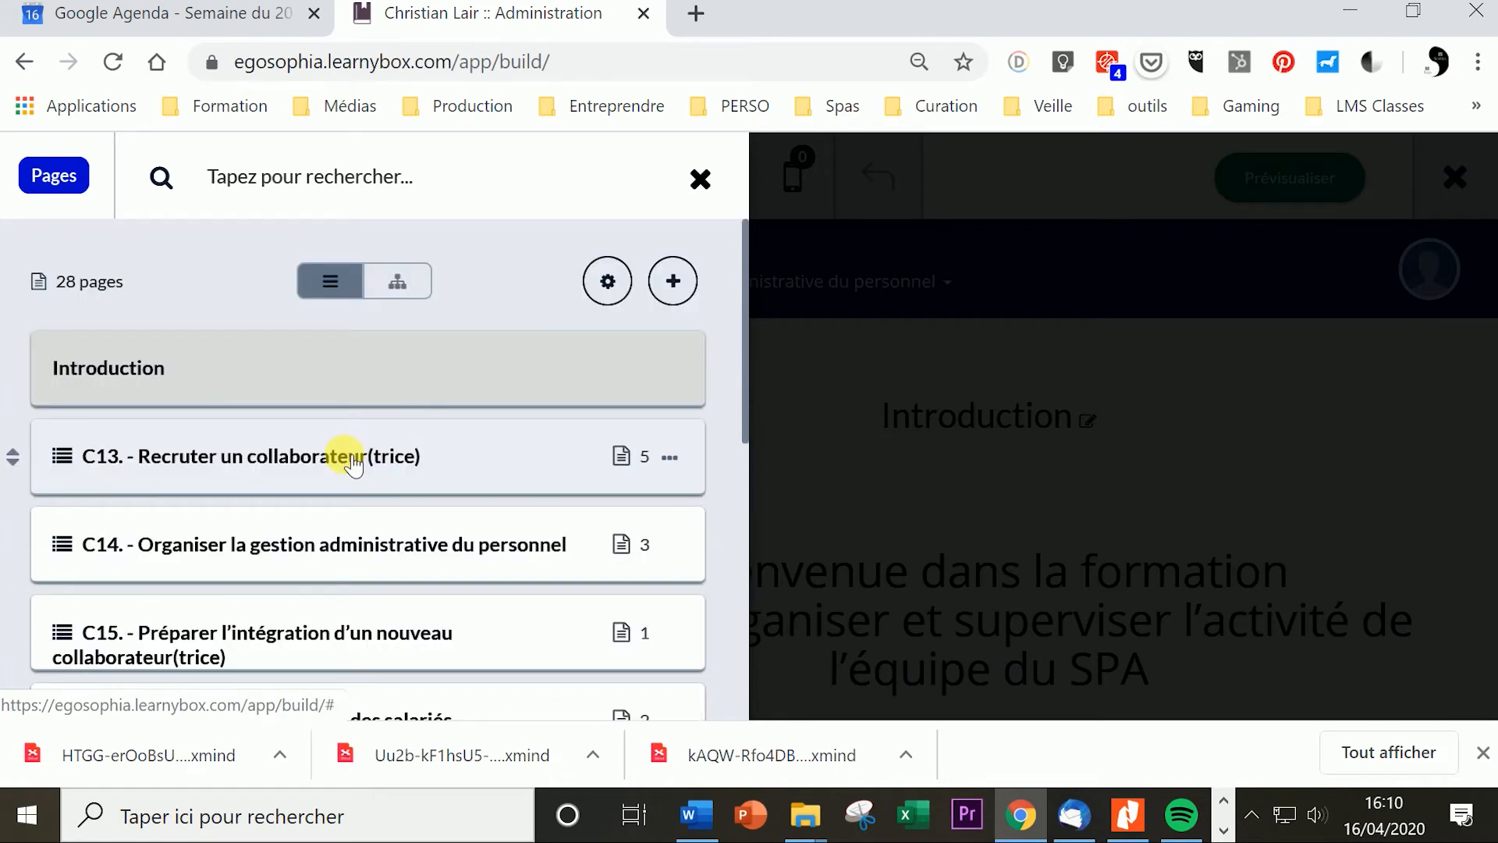
left_click(353, 461)
scroll(353, 464, "down", 3)
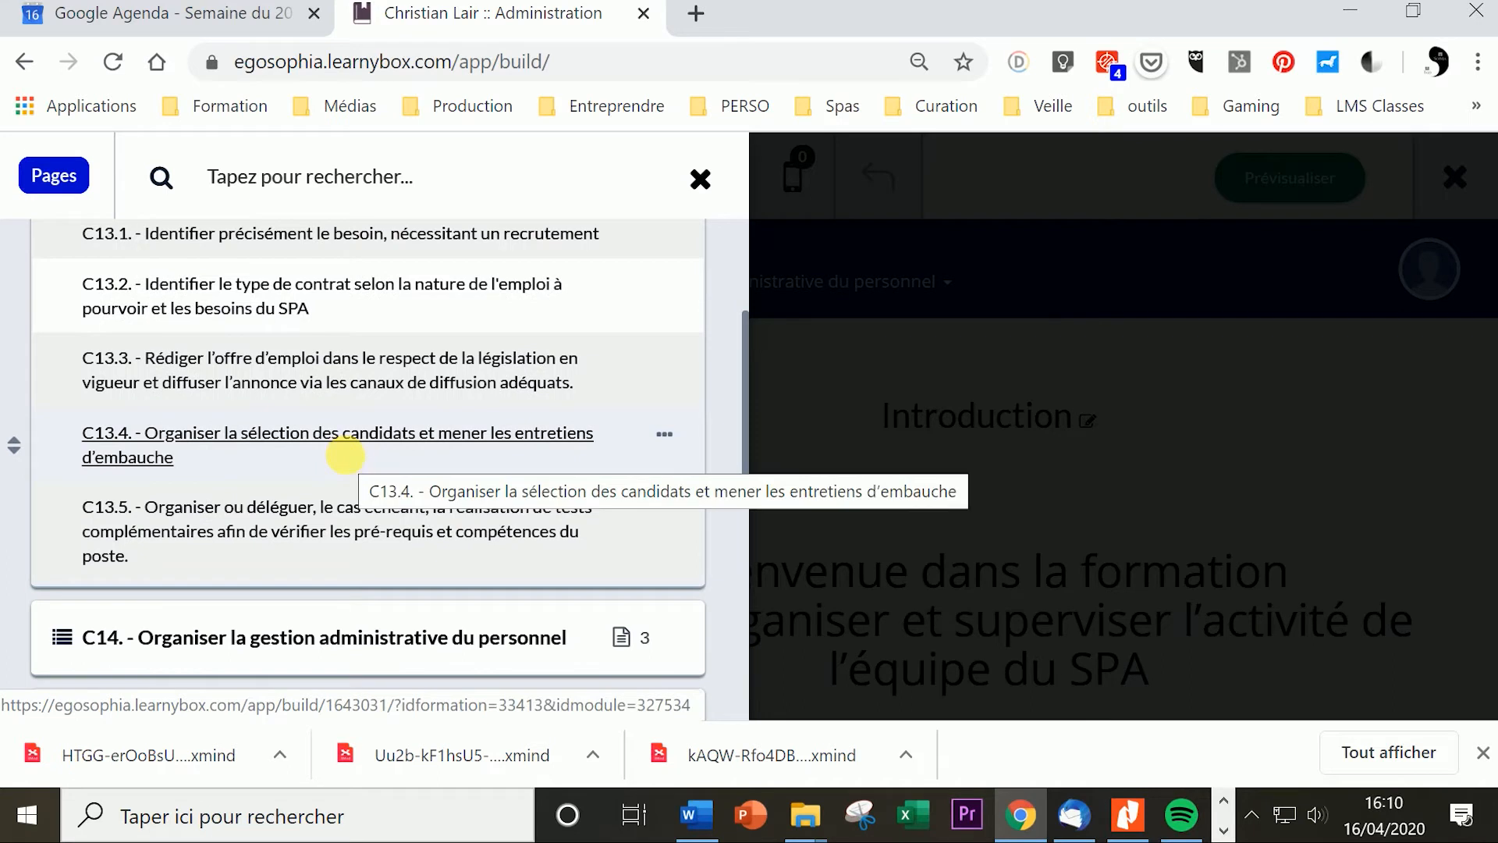
scroll(354, 463, "down", 7)
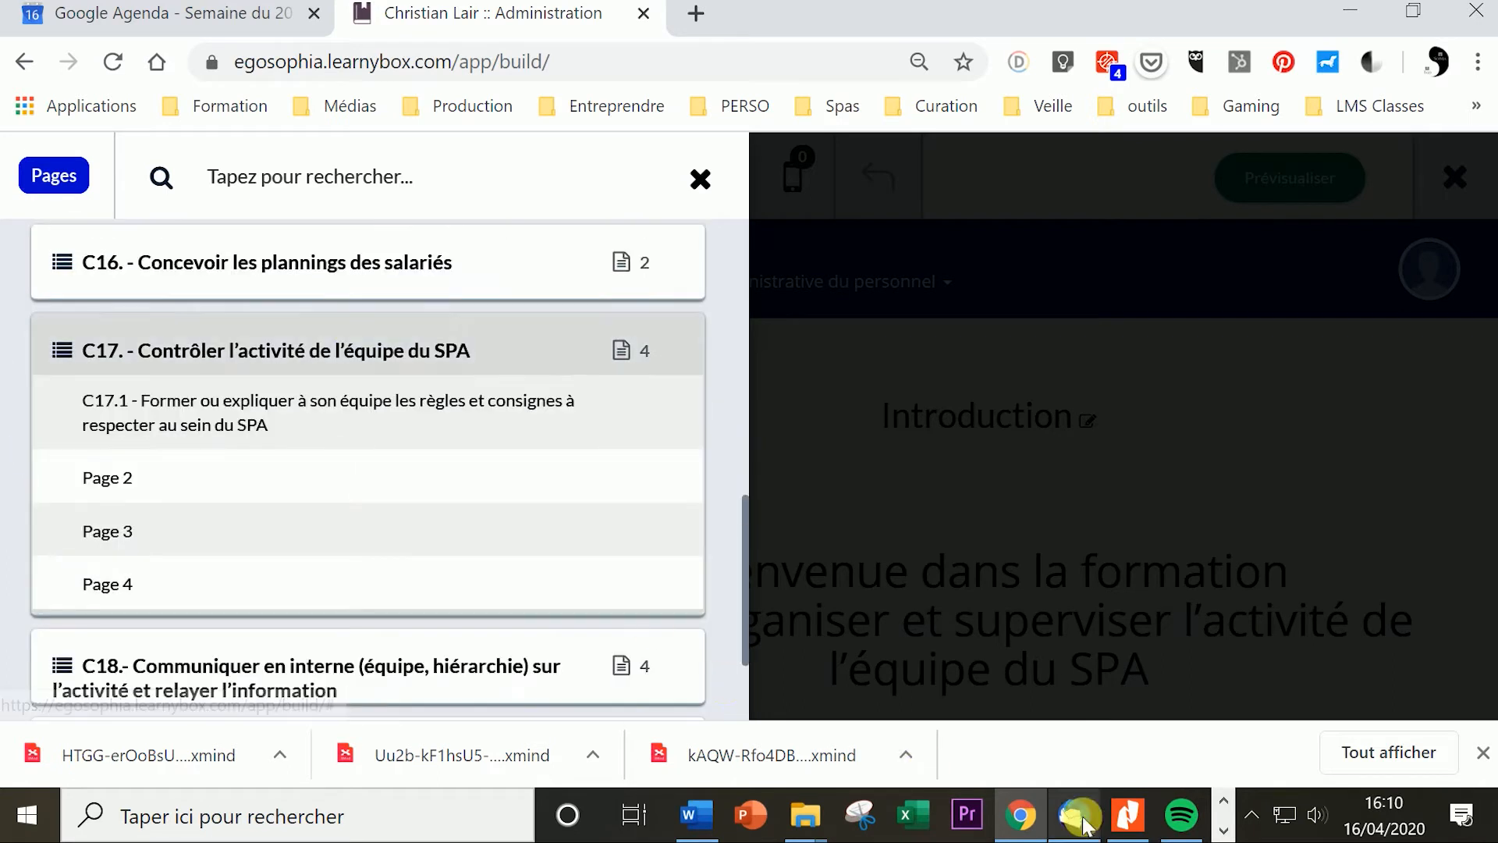
Switch to the "BC3 Organiser Superviser" PDF in Nitro Pro and review the source skills from C13 to C17
left_click(1125, 815)
scroll(602, 540, "up", 2)
scroll(602, 540, "up", 12)
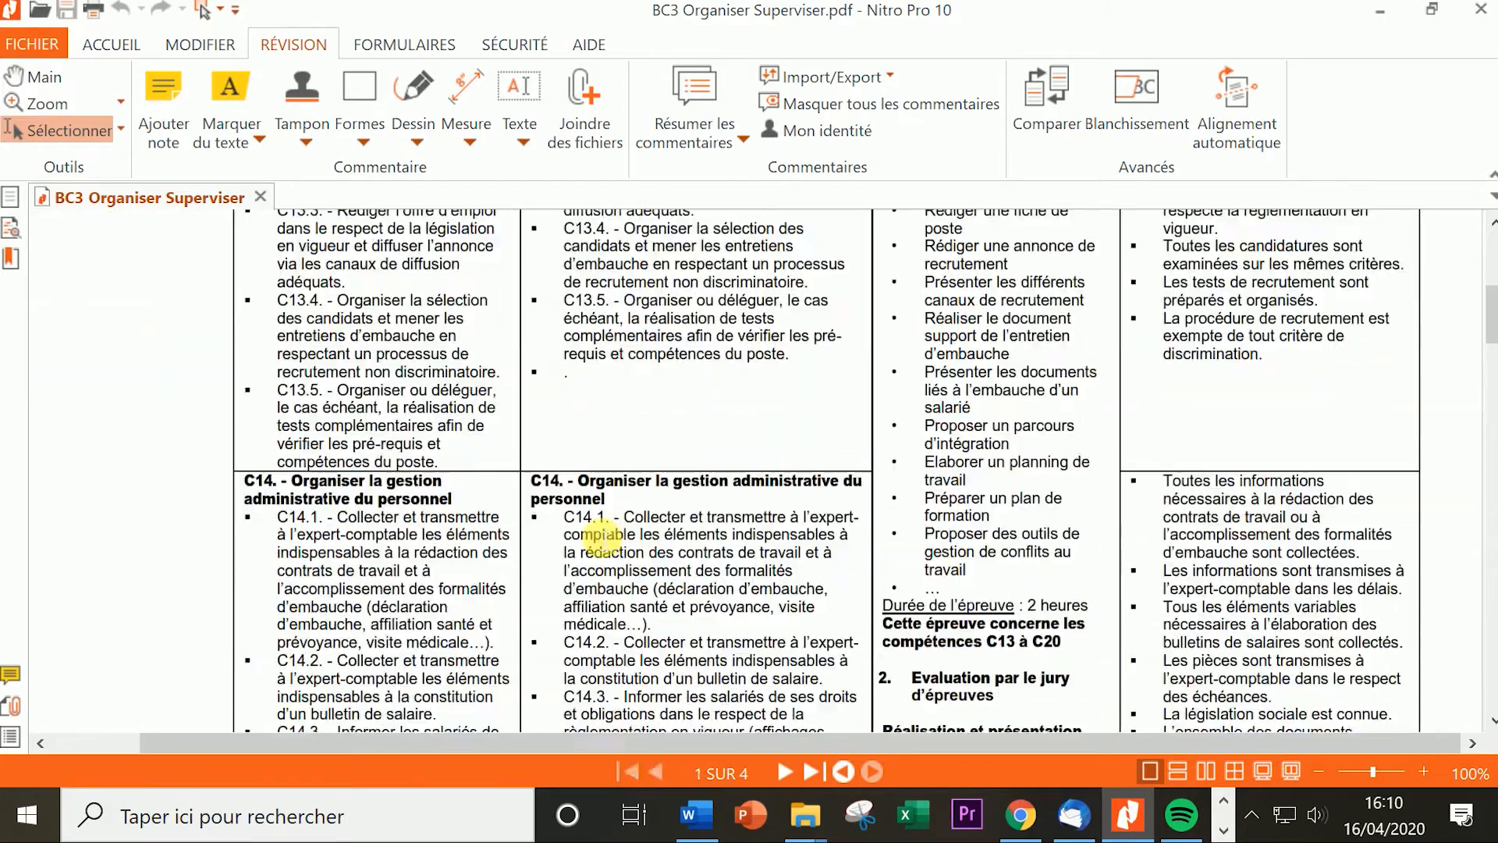
scroll(596, 536, "down", 12)
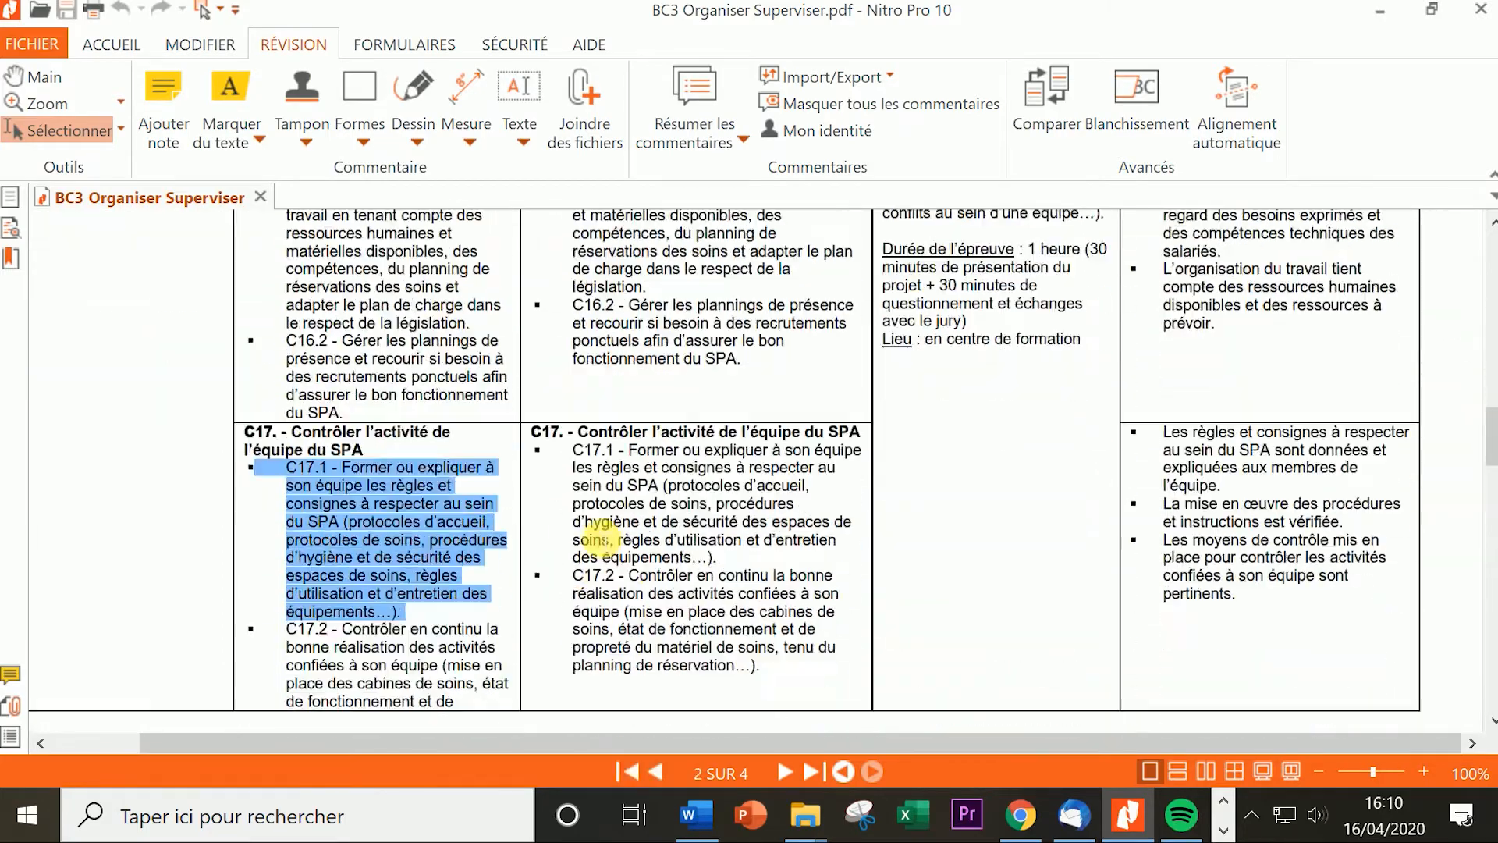
scroll(597, 538, "down", 1)
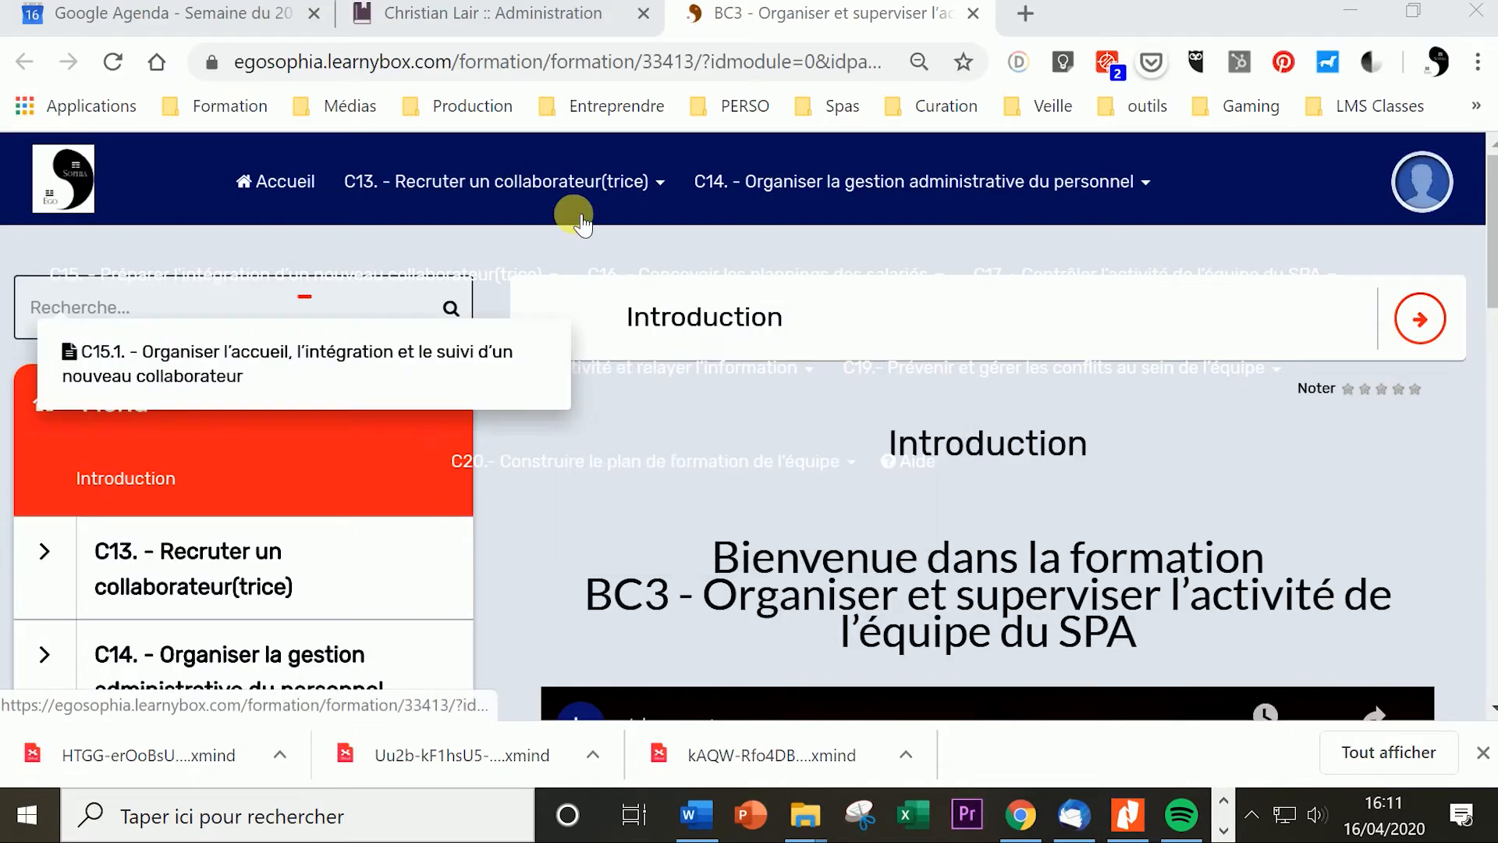
Review the C13 pages in the published course's navigation and in its expanded side menu
mouse_move(583, 198)
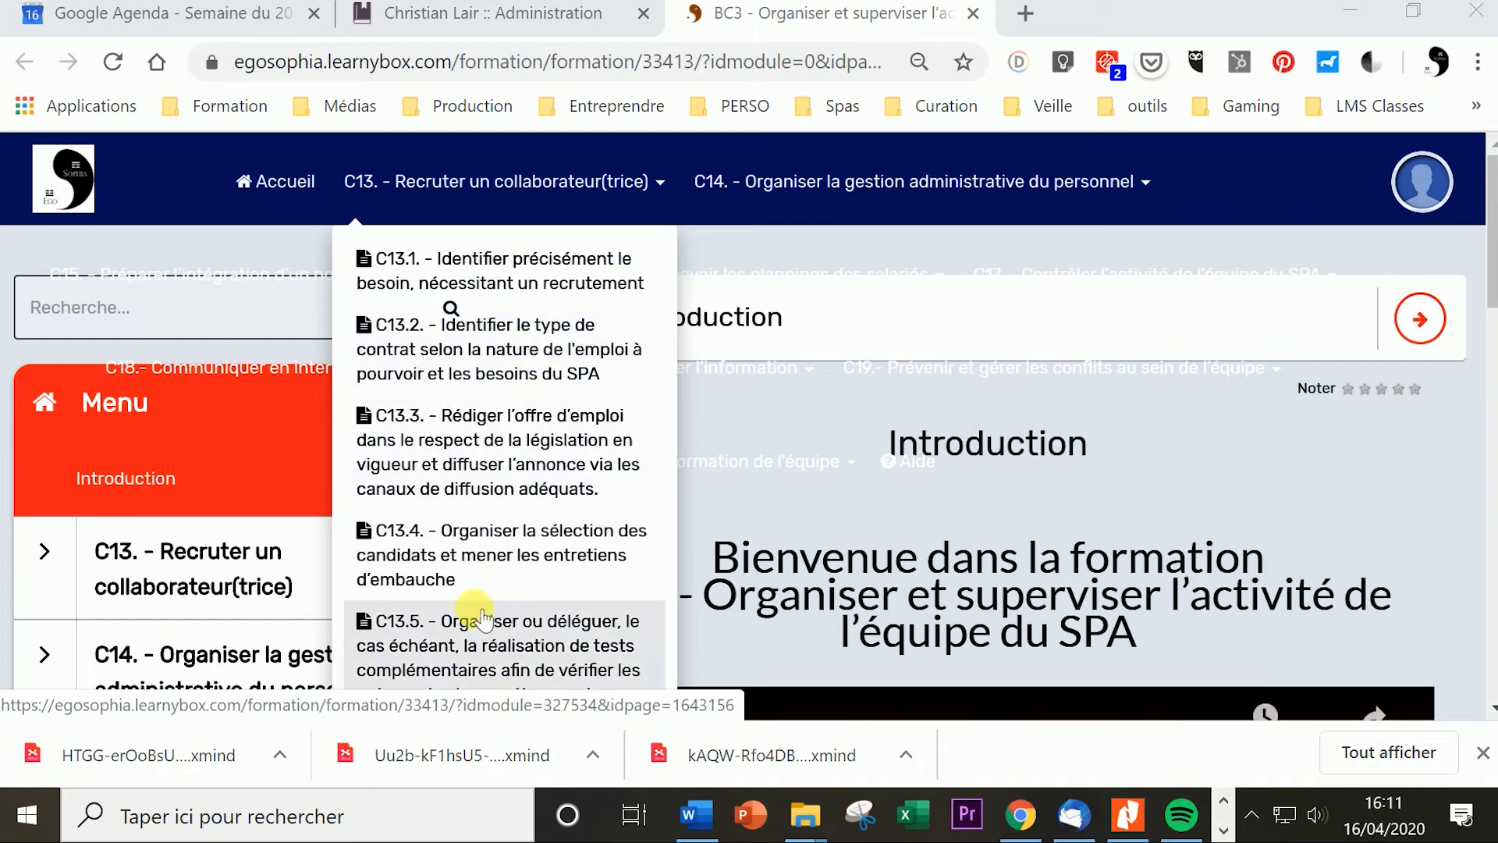
mouse_move(210, 413)
scroll(214, 433, "down", 2)
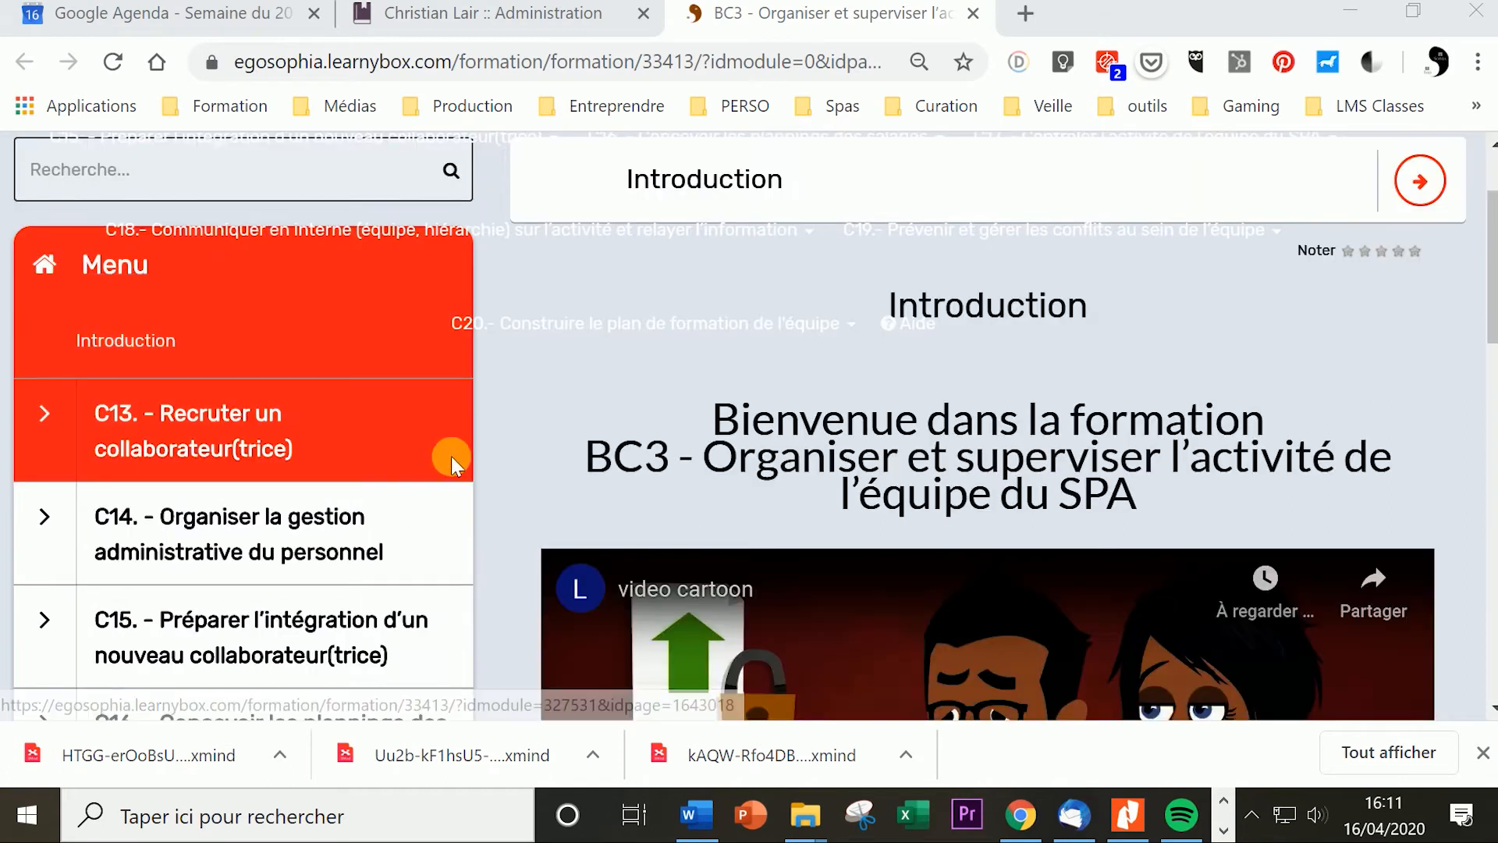
left_click(43, 396)
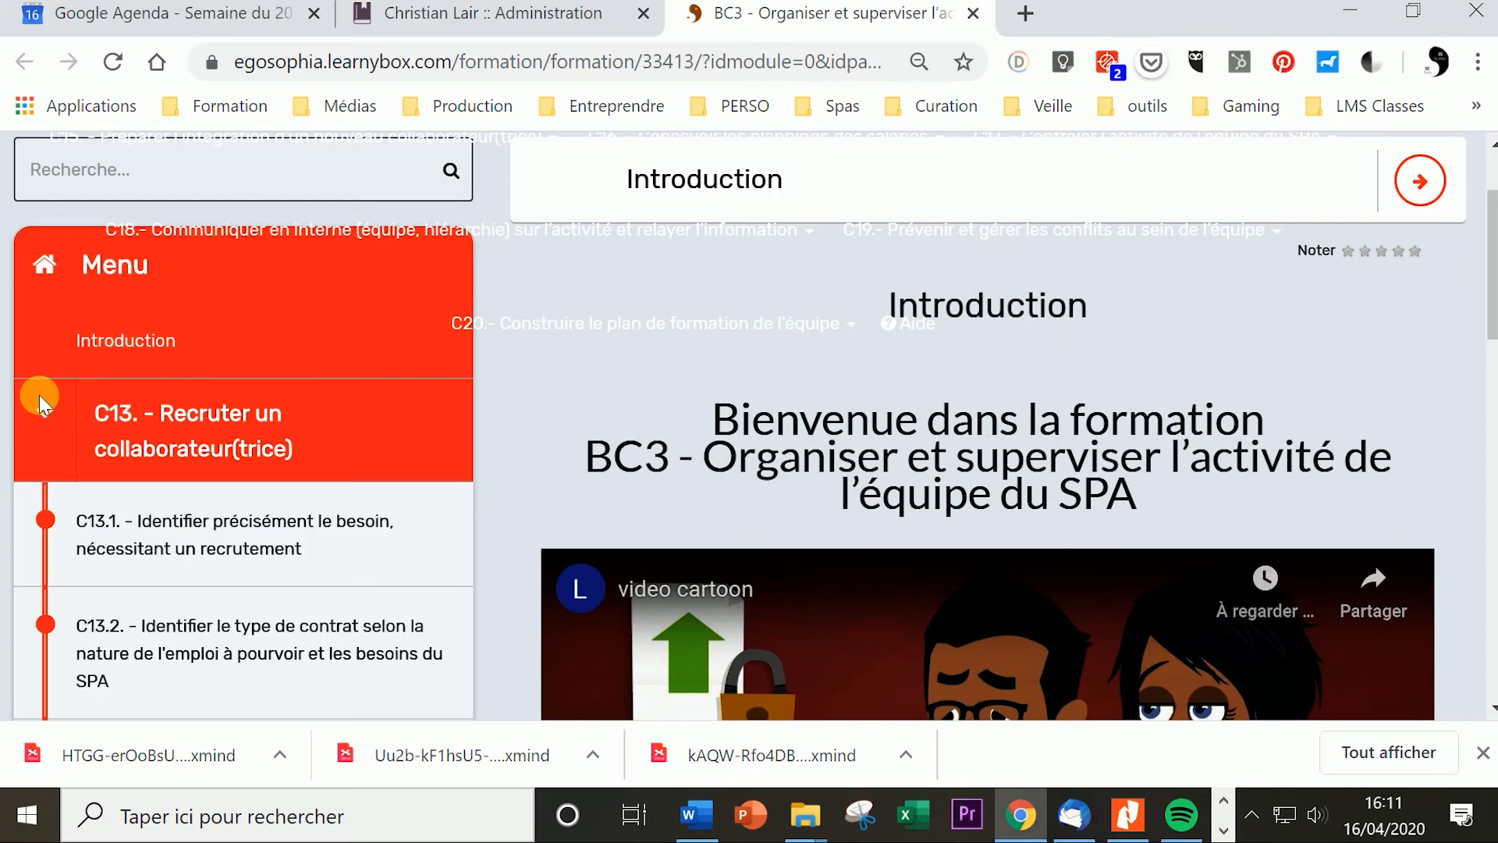
scroll(78, 429, "down", 4)
scroll(105, 437, "down", 5)
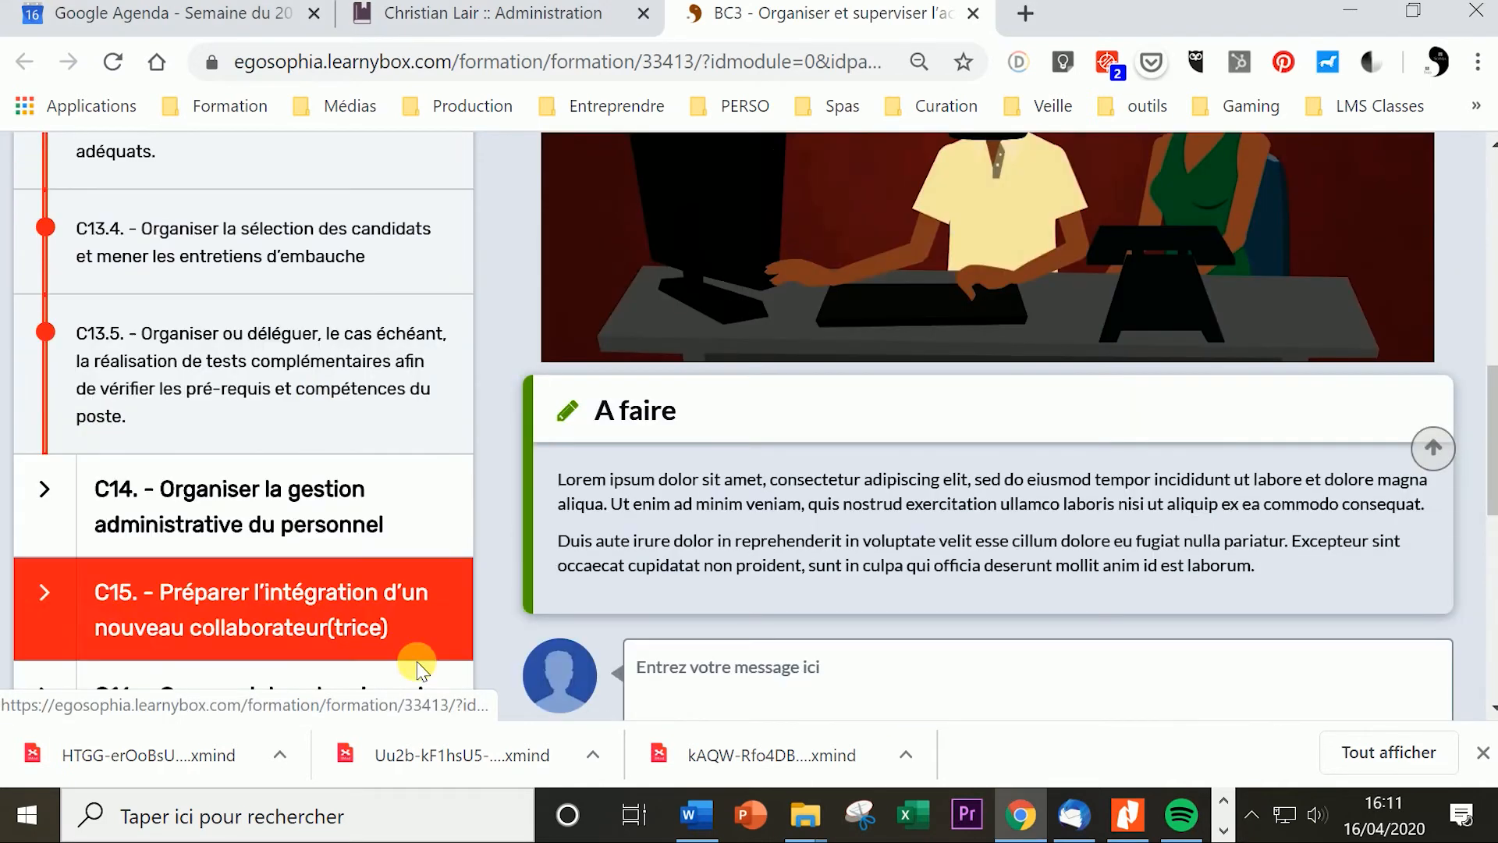
Switch to the course plan in Word, check section C17 in page layout view, and return to outline view
left_click(694, 815)
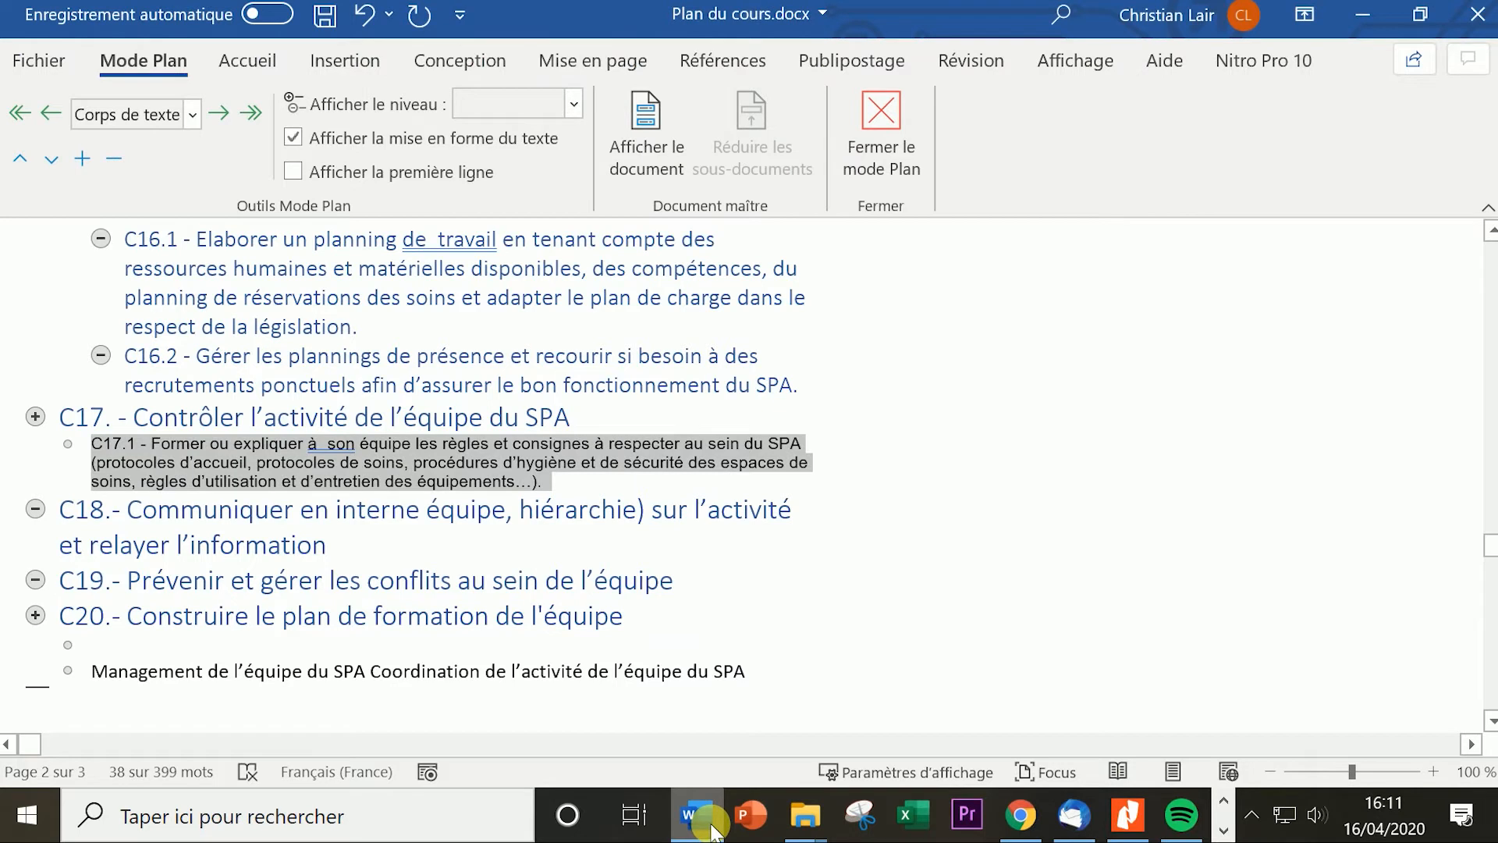
left_click(985, 509)
left_click(1077, 61)
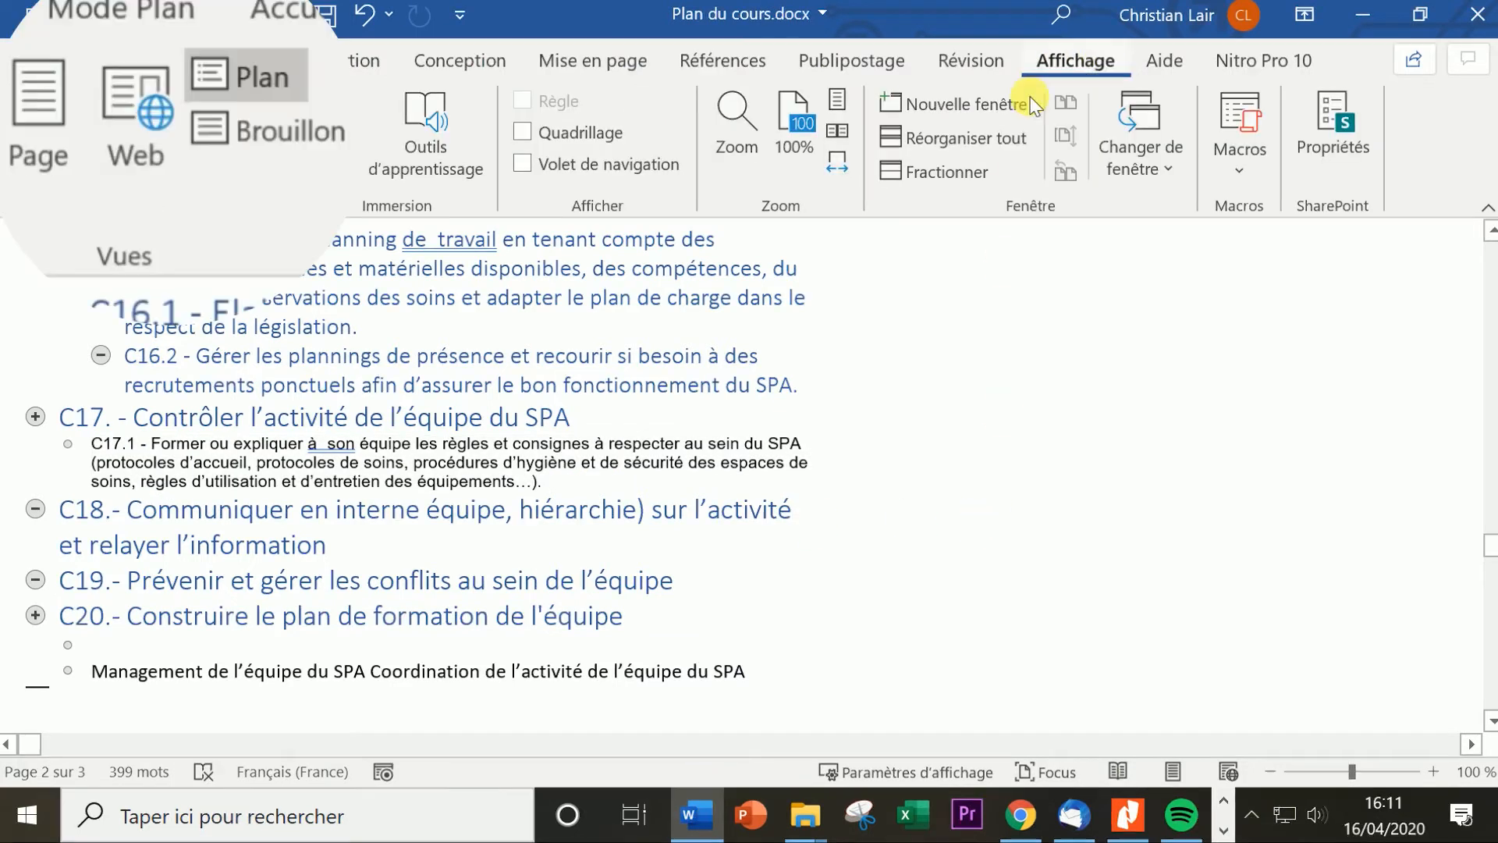
left_click(58, 77)
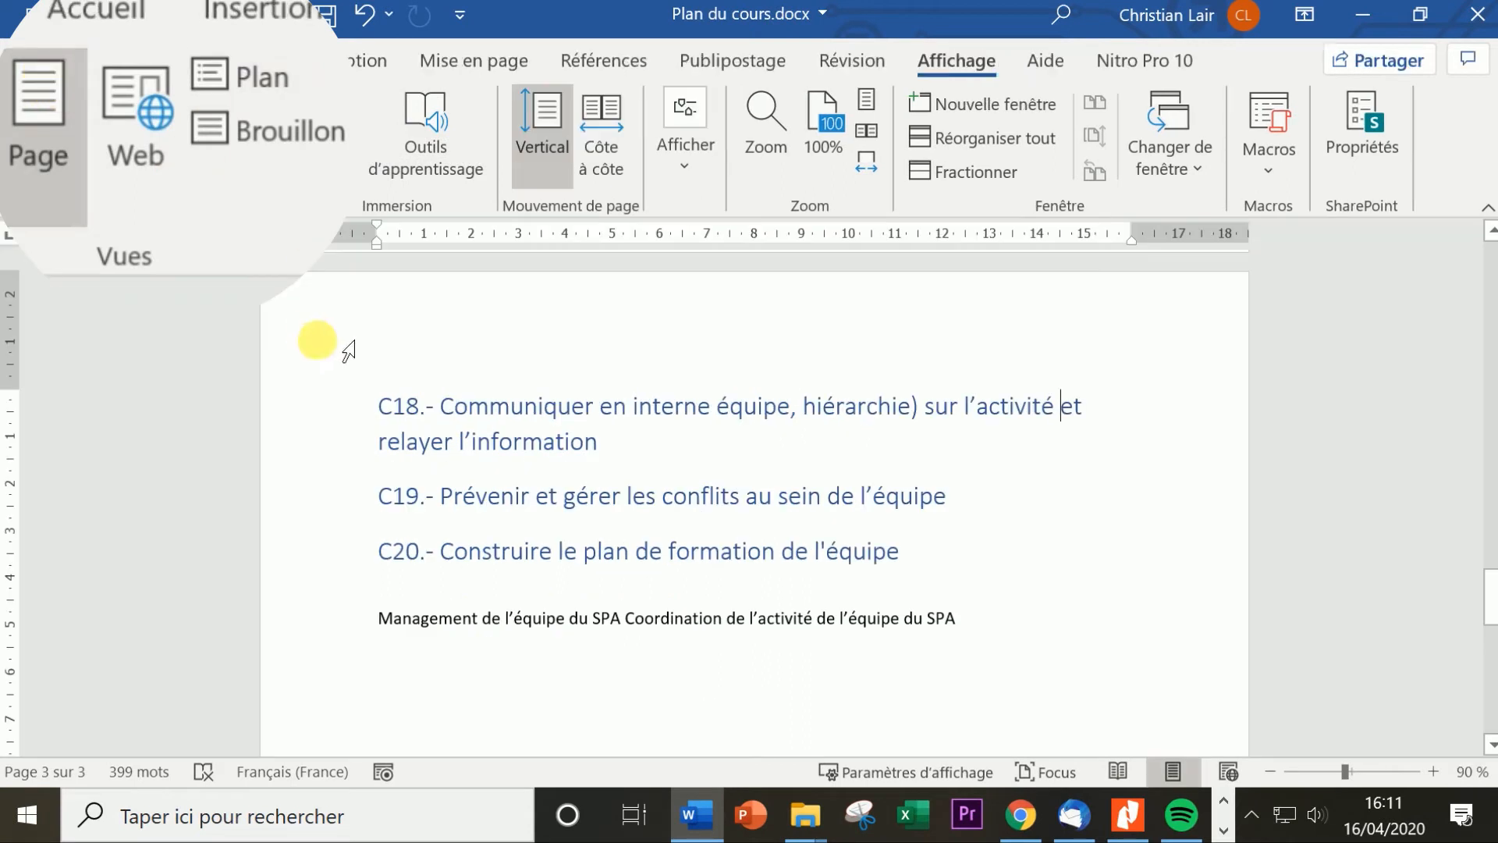
scroll(408, 401, "up", 3)
scroll(411, 390, "up", 3)
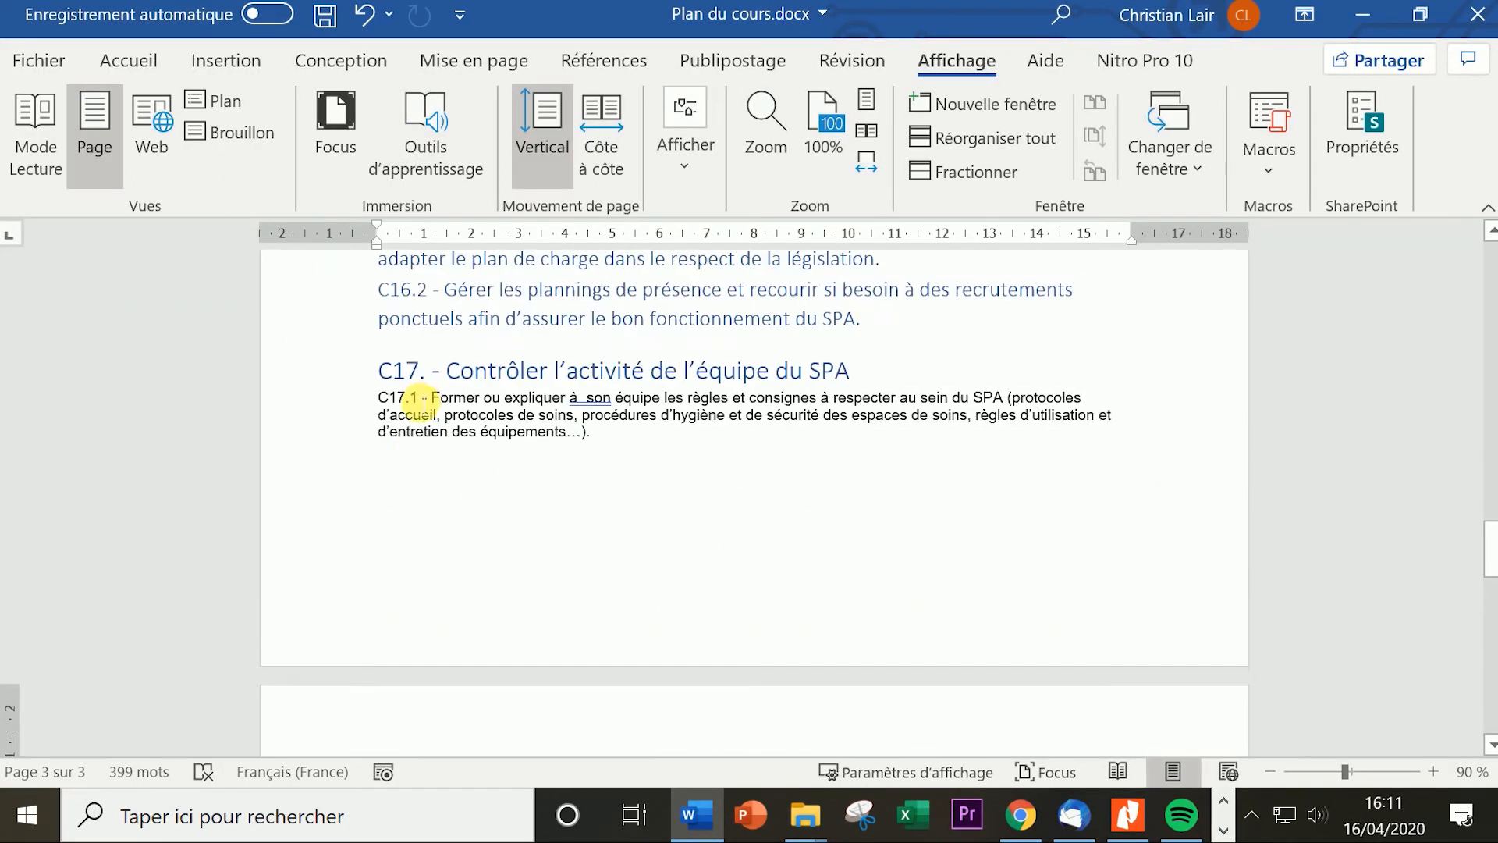
scroll(408, 589, "down", 2)
left_click(224, 99)
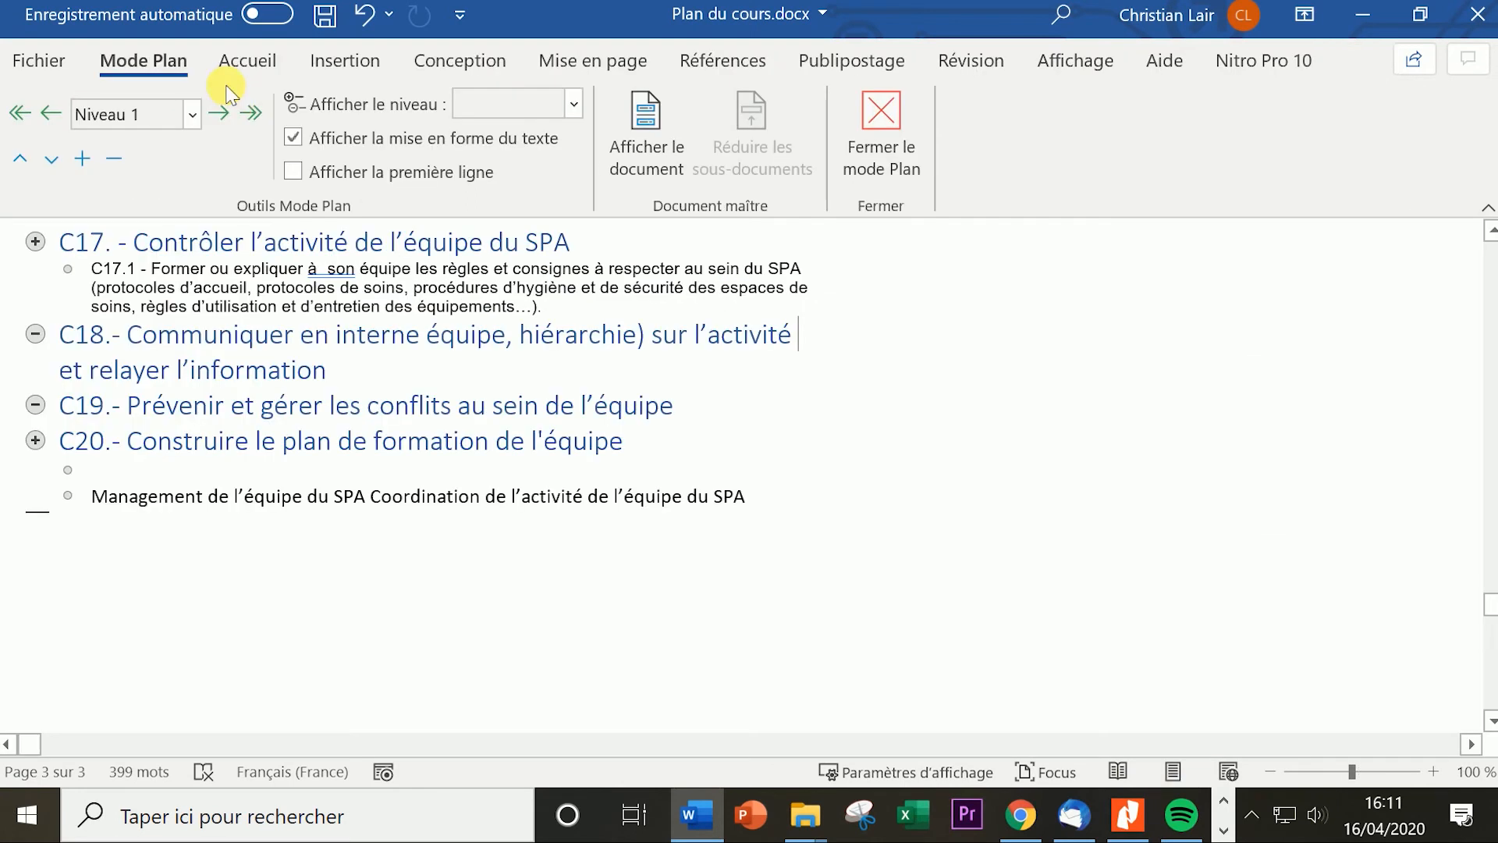
Collapse and re-expand headings C14 and C15 in the outline
scroll(242, 407, "up", 10)
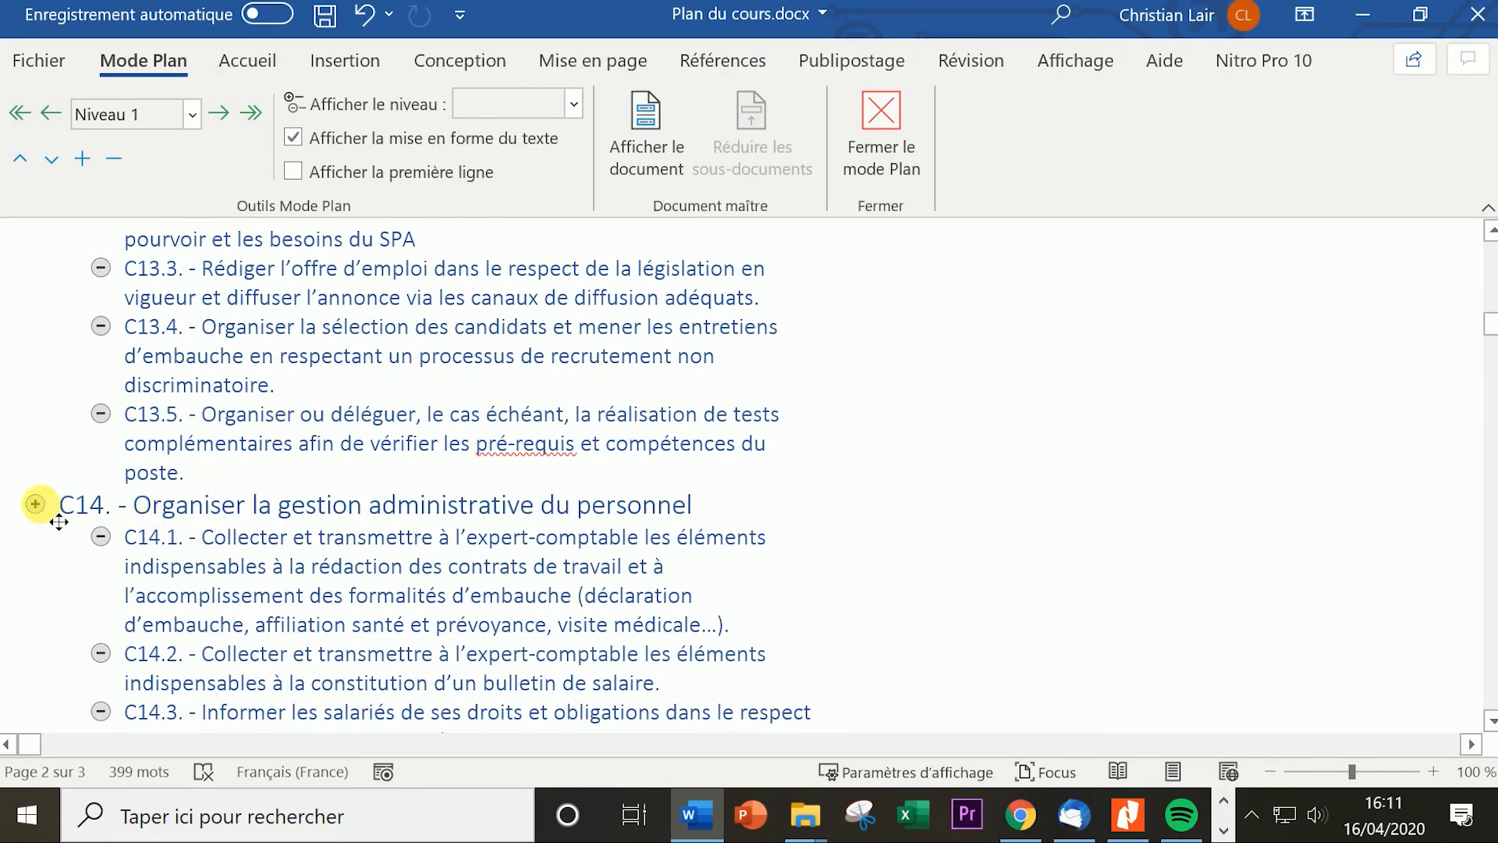
double_click(35, 504)
double_click(35, 539)
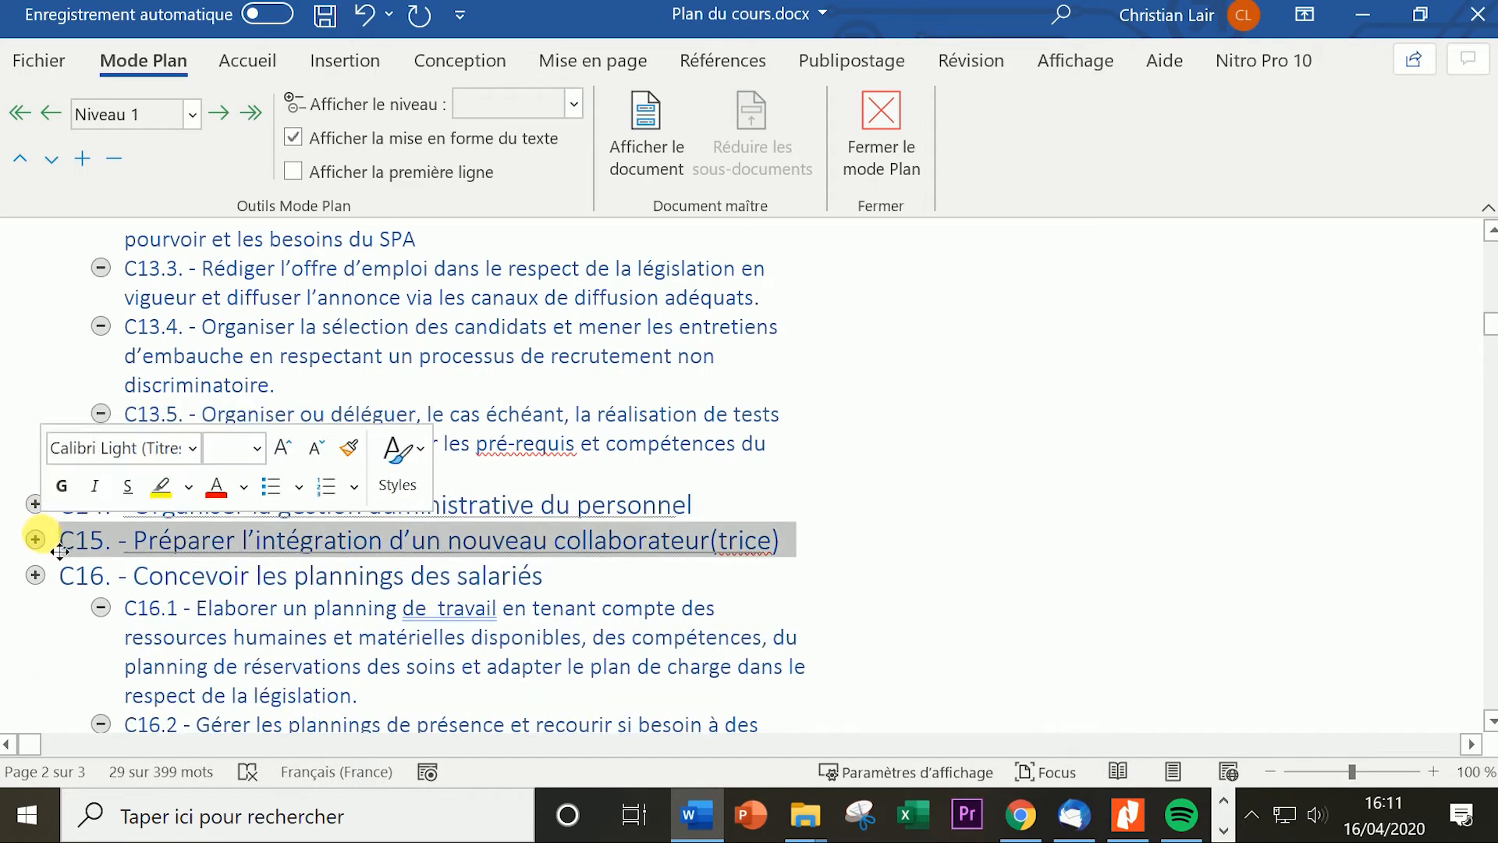
double_click(35, 539)
double_click(35, 504)
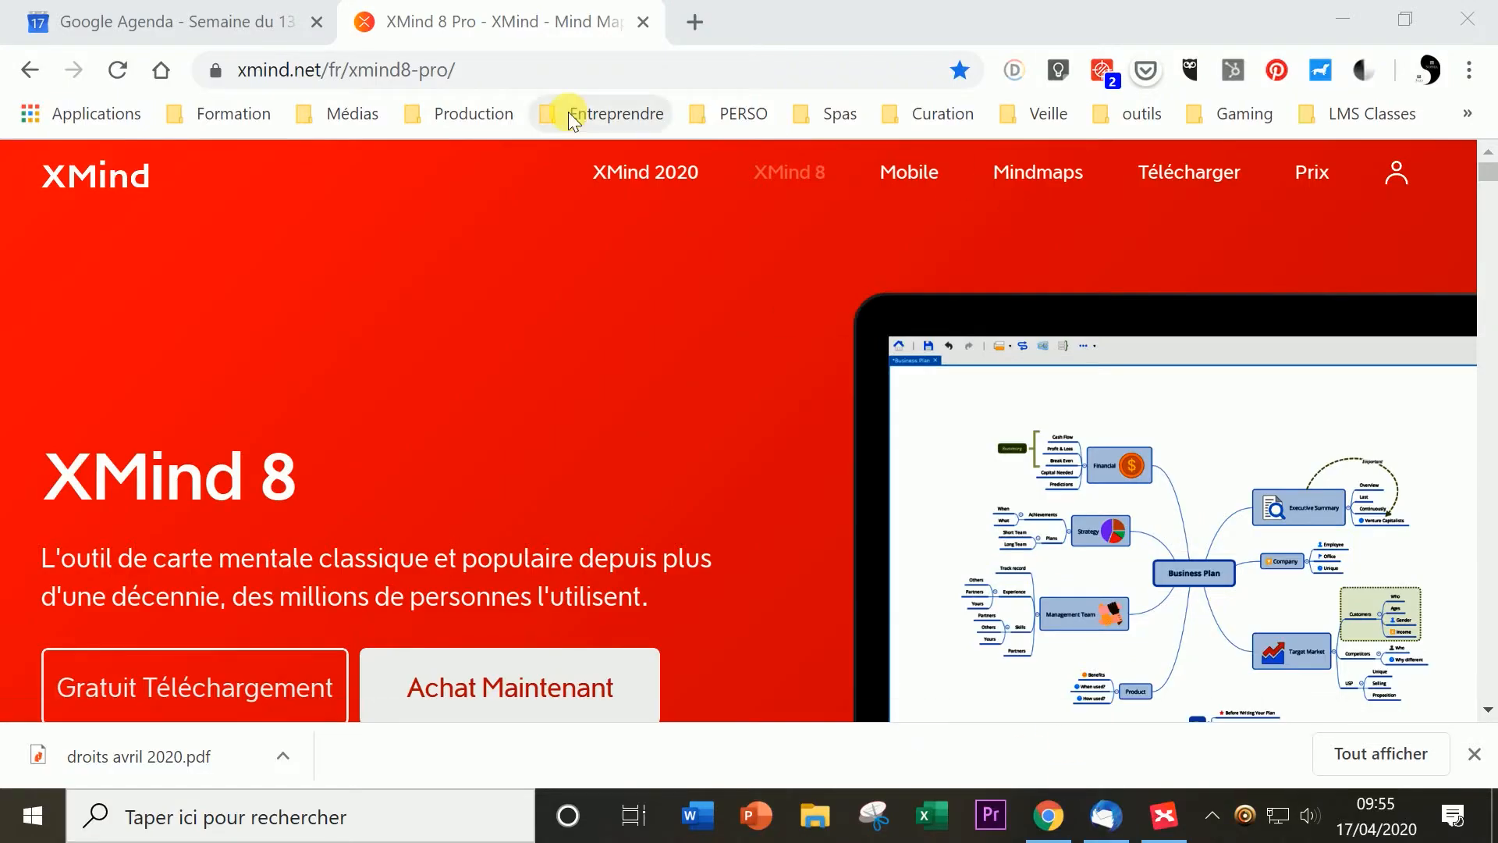
Switch to the "BC3 Manager" mind map in XMind and examine the "Gestion administrative" branch at 100% zoom
left_click_drag(493, 72, 190, 69)
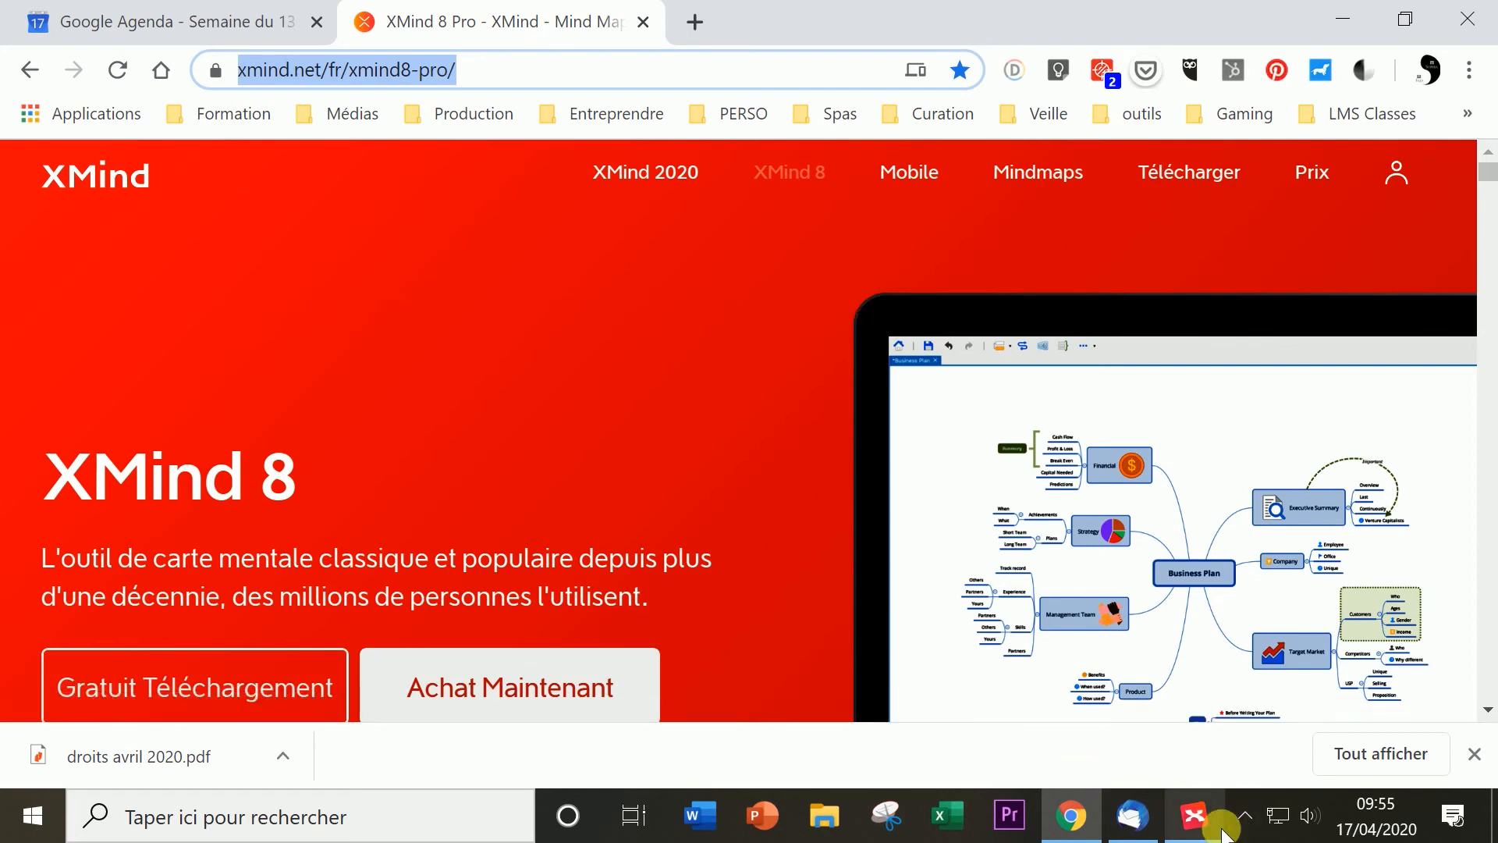
left_click(1202, 831)
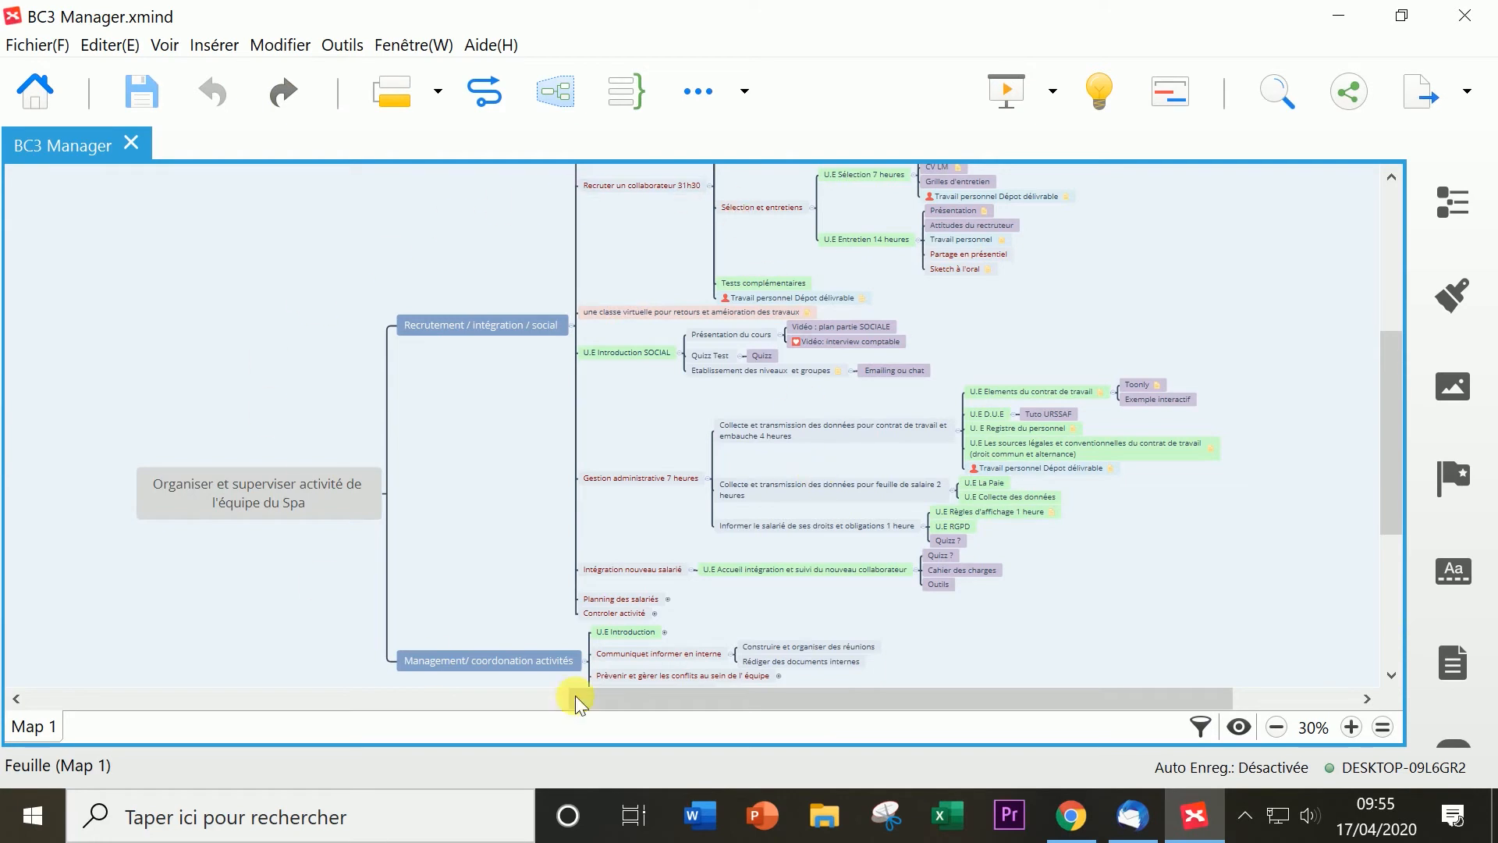
scroll(819, 349, "up", 3)
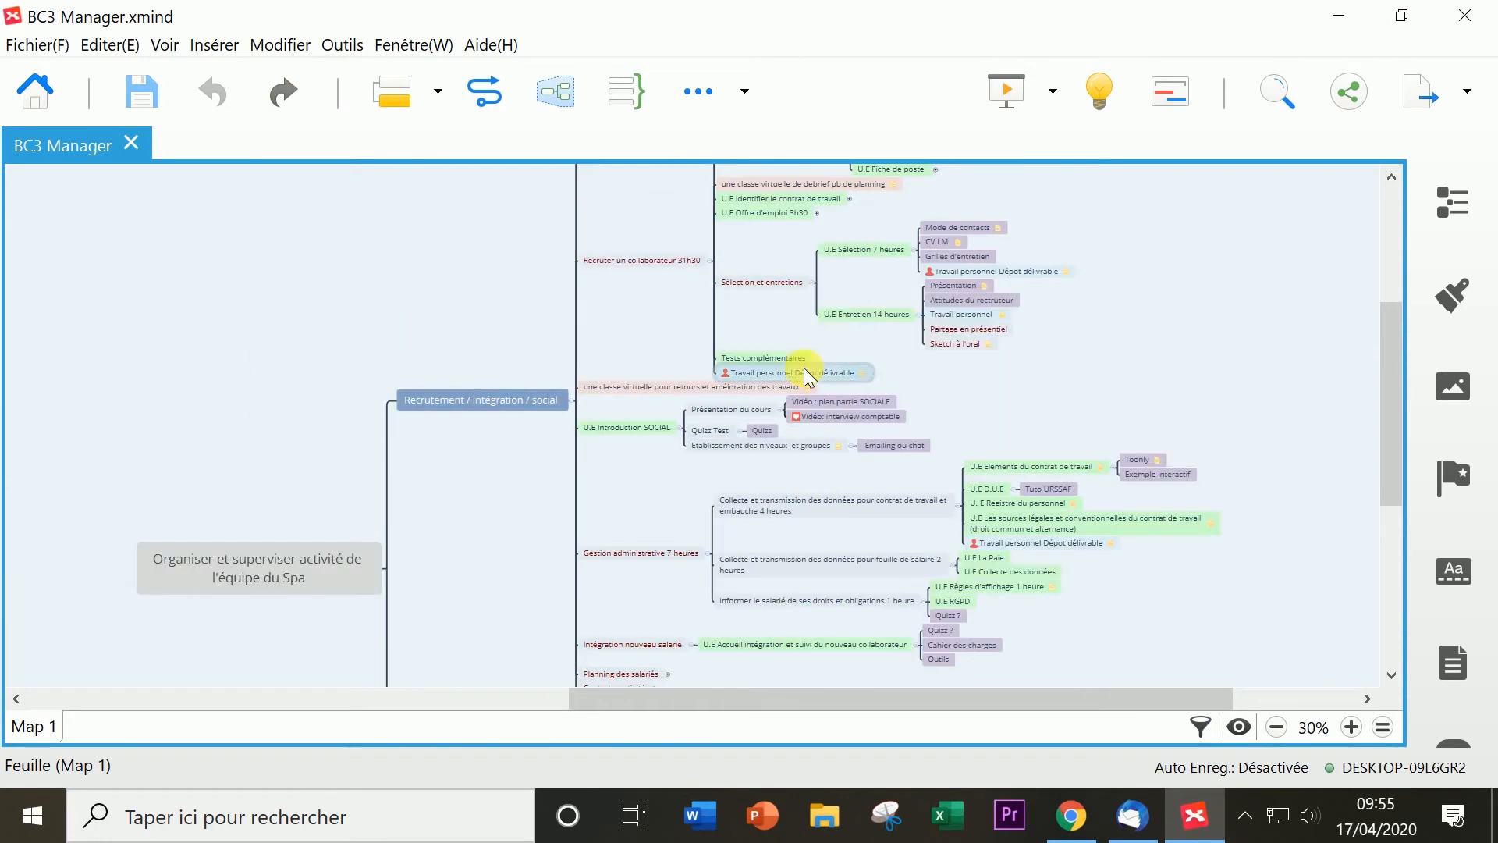
scroll(788, 382, "down", 3)
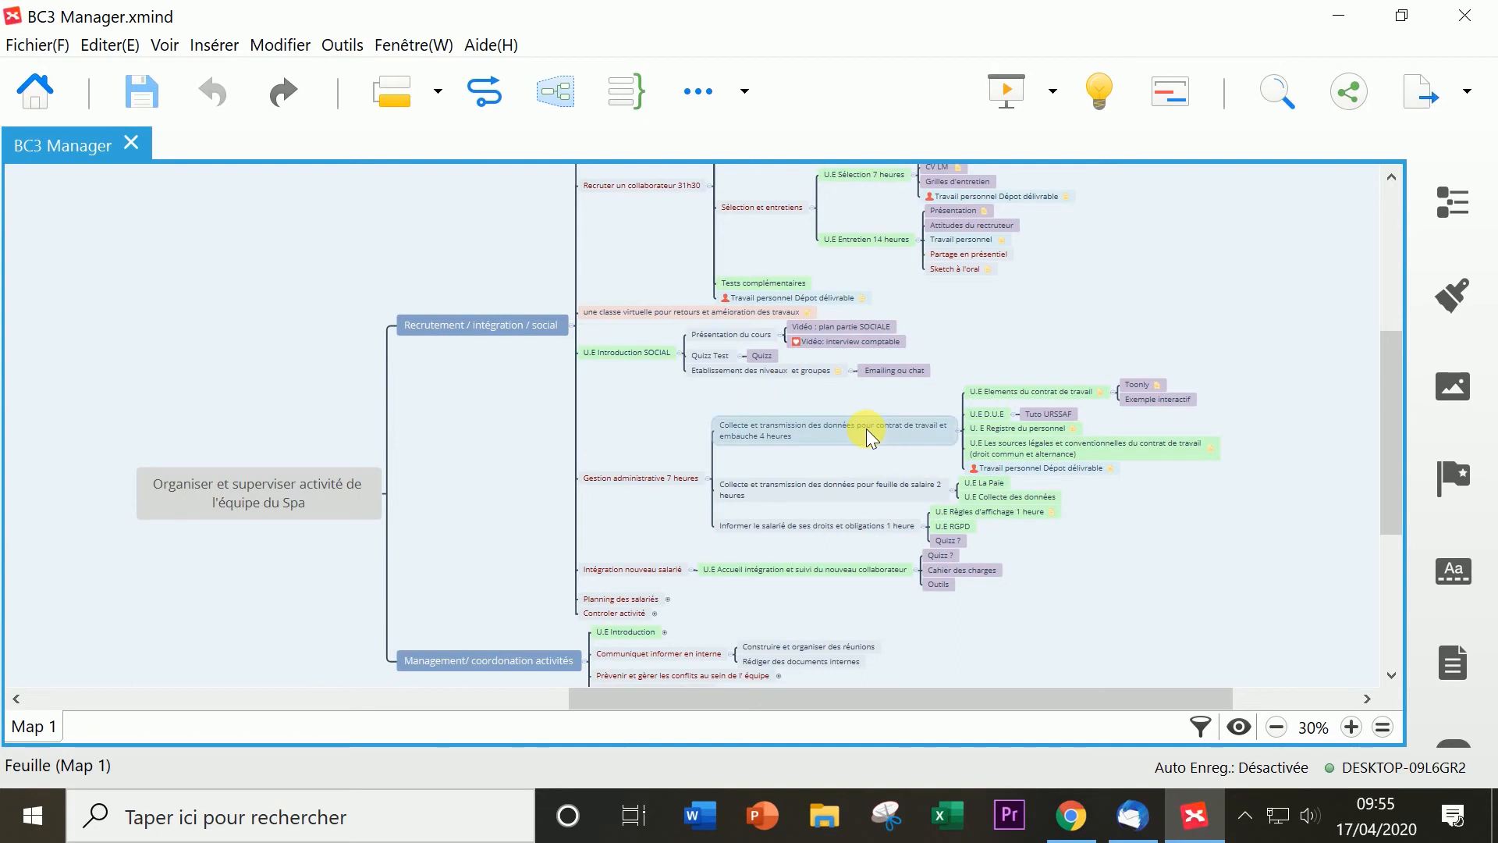
scroll(869, 432, "up", 5, "ctrl")
scroll(871, 437, "up", 1, "ctrl")
left_click_drag(812, 697, 897, 688)
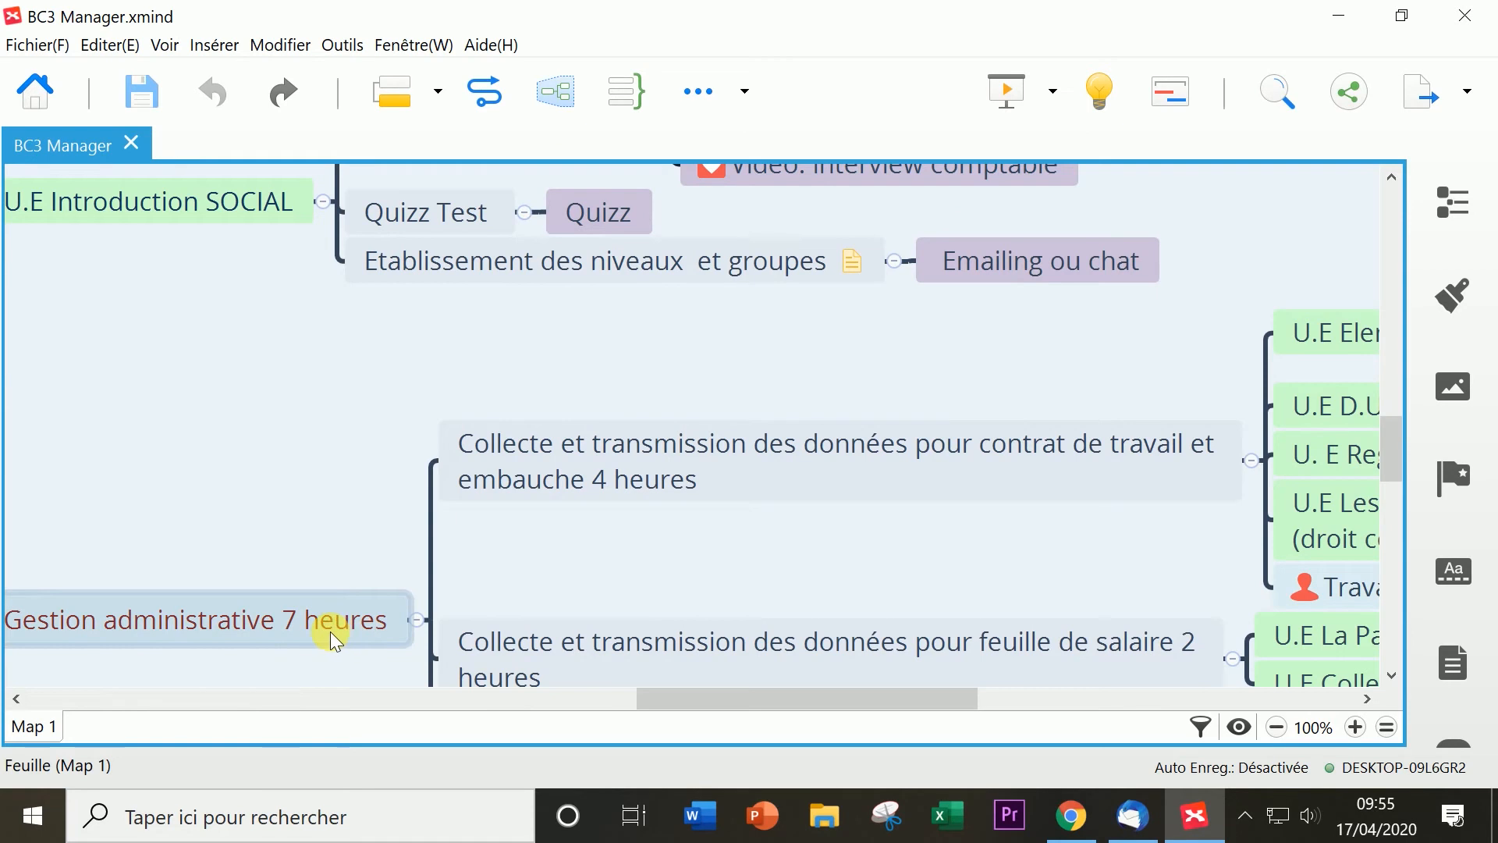
Examine the sub-branches of "Gestion administrative 7 heures", including the note on "U.E Elements du contrat de travail"
scroll(687, 535, "down", 1)
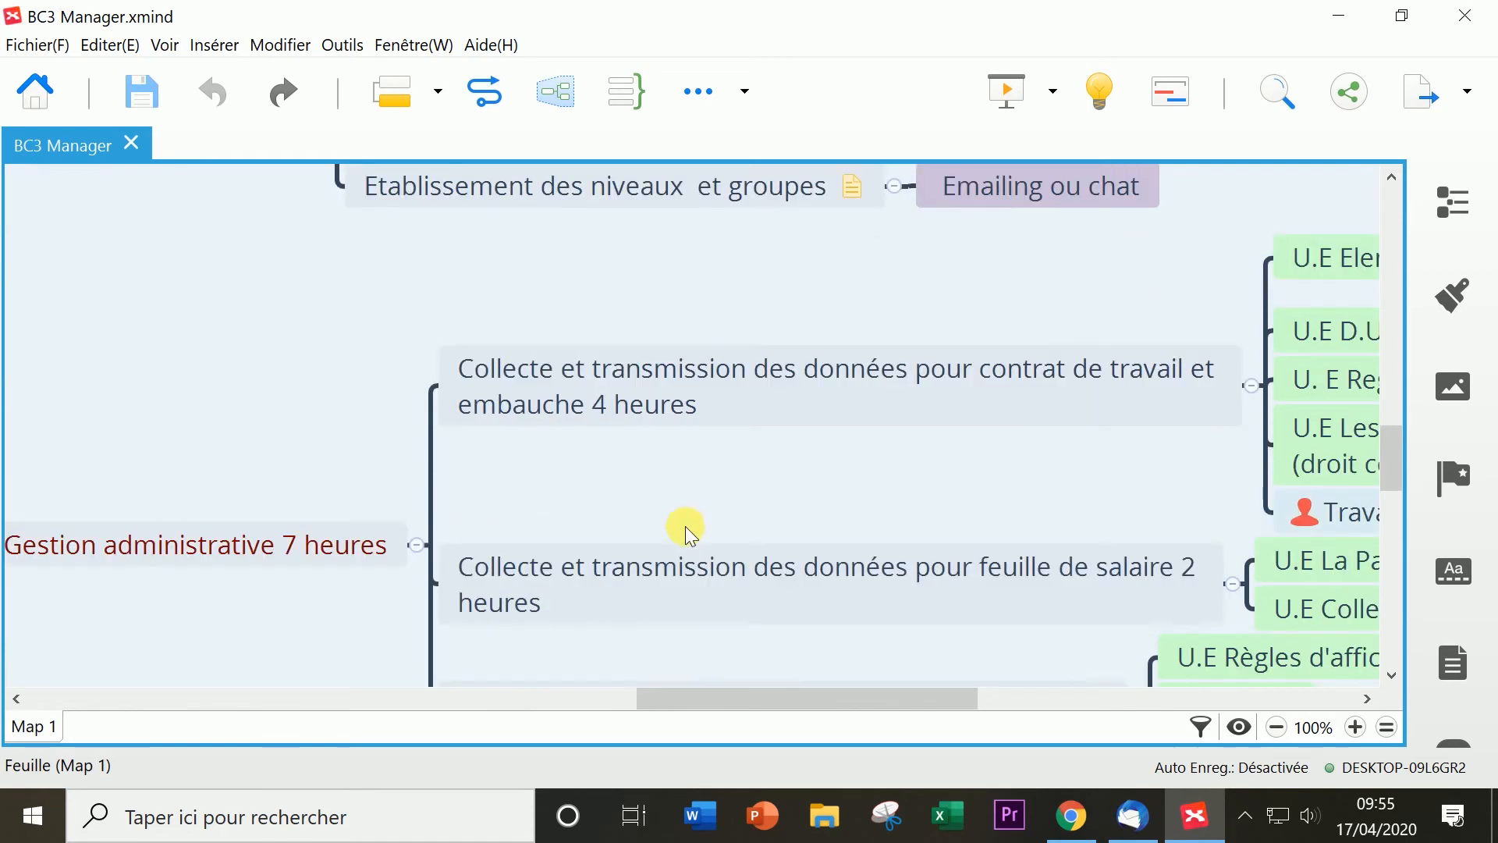
left_click_drag(817, 702, 1009, 651)
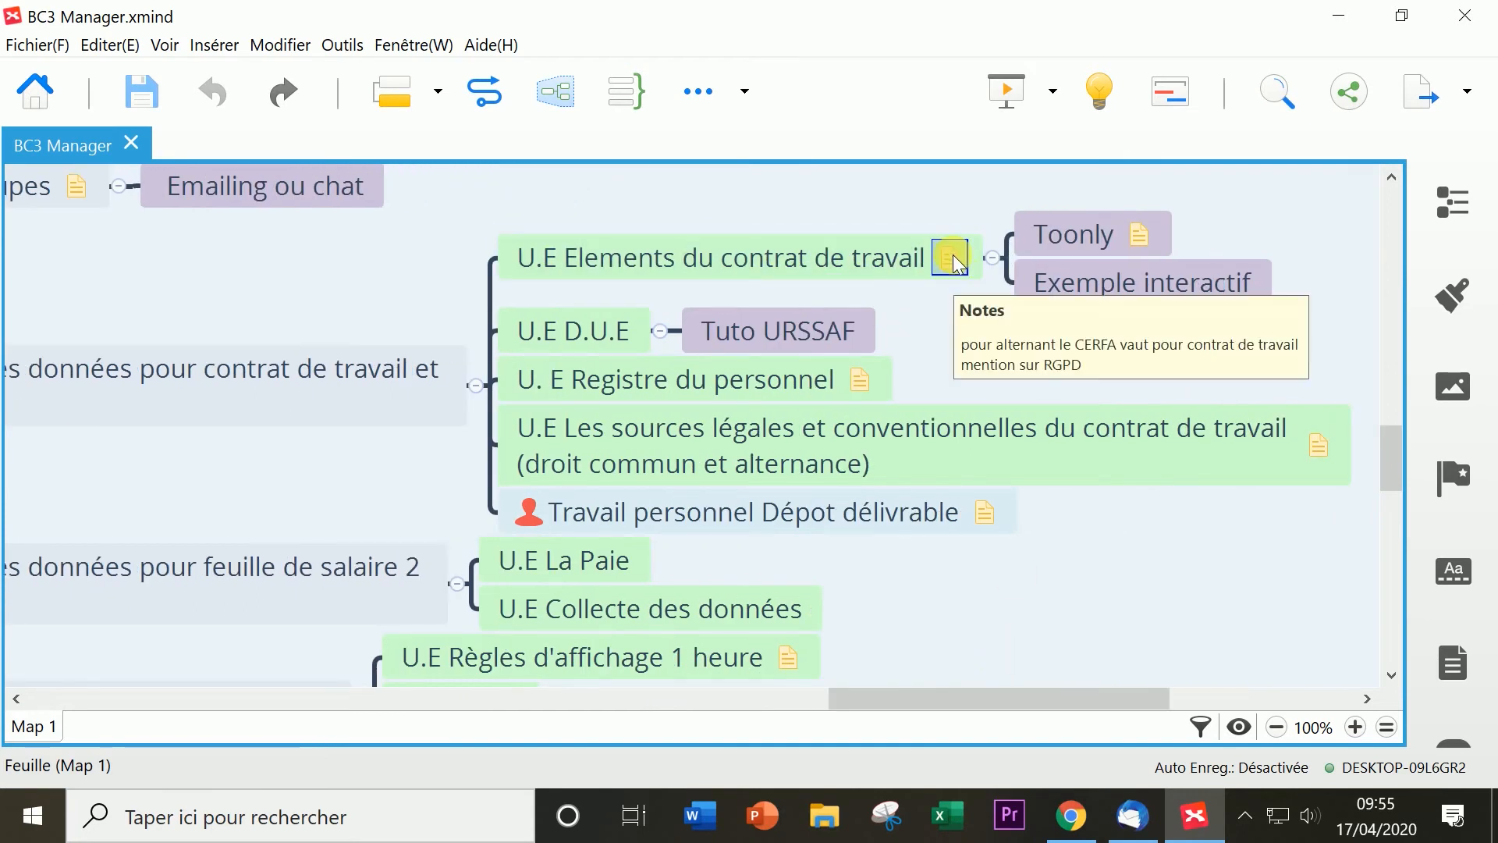
scroll(928, 556, "down", 1)
scroll(928, 555, "down", 2)
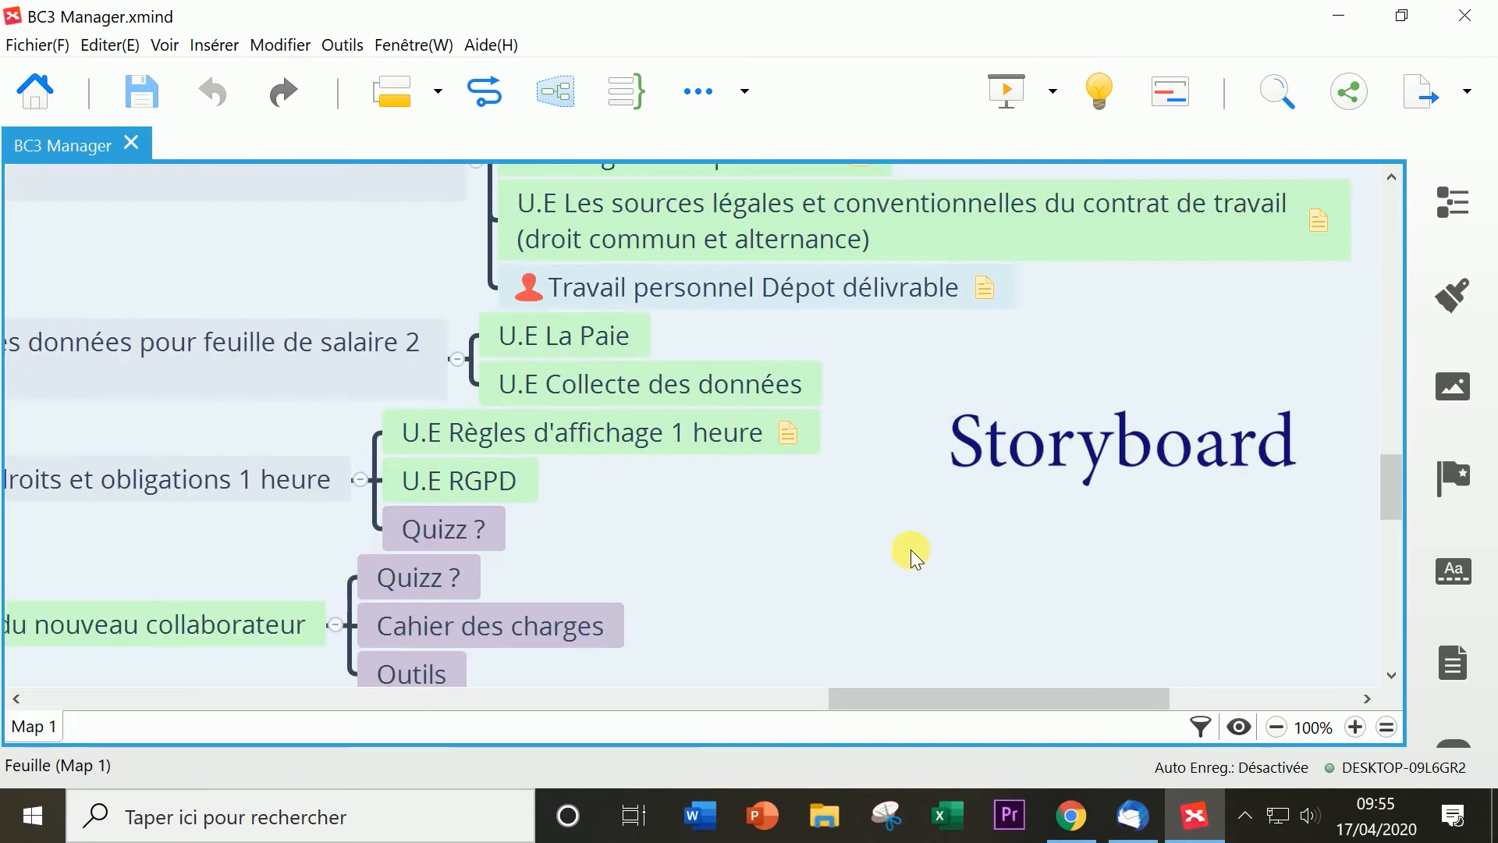
left_click_drag(957, 697, 829, 702)
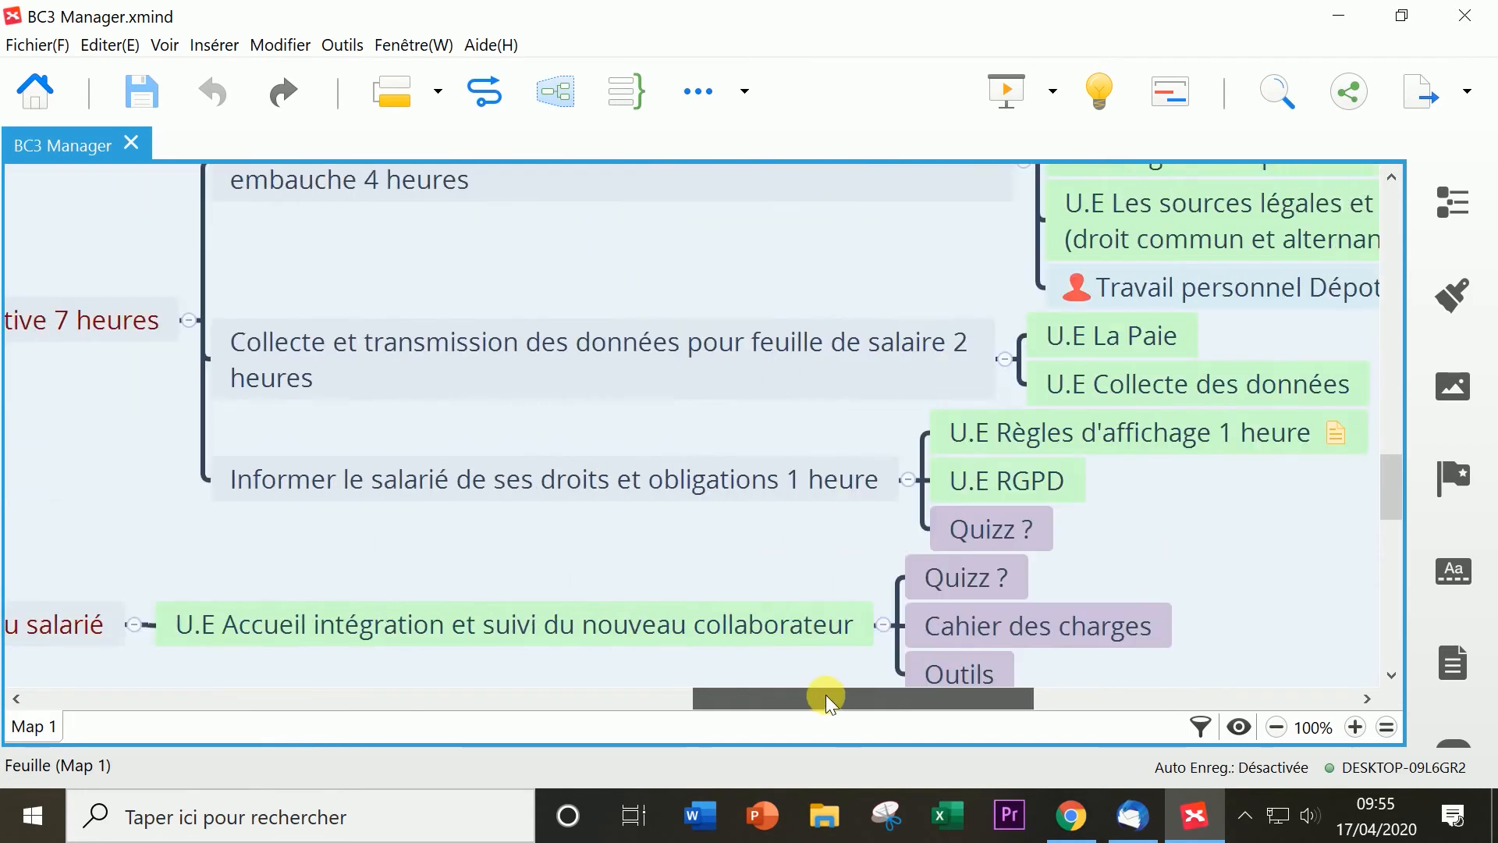
Collapse "U.E Accueil intégration et suivi du nouveau collaborateur" and the three sub-branches of "Gestion administrative 7 heures"
left_click(881, 622)
left_click(911, 490)
left_click(1007, 439)
left_click(1025, 252)
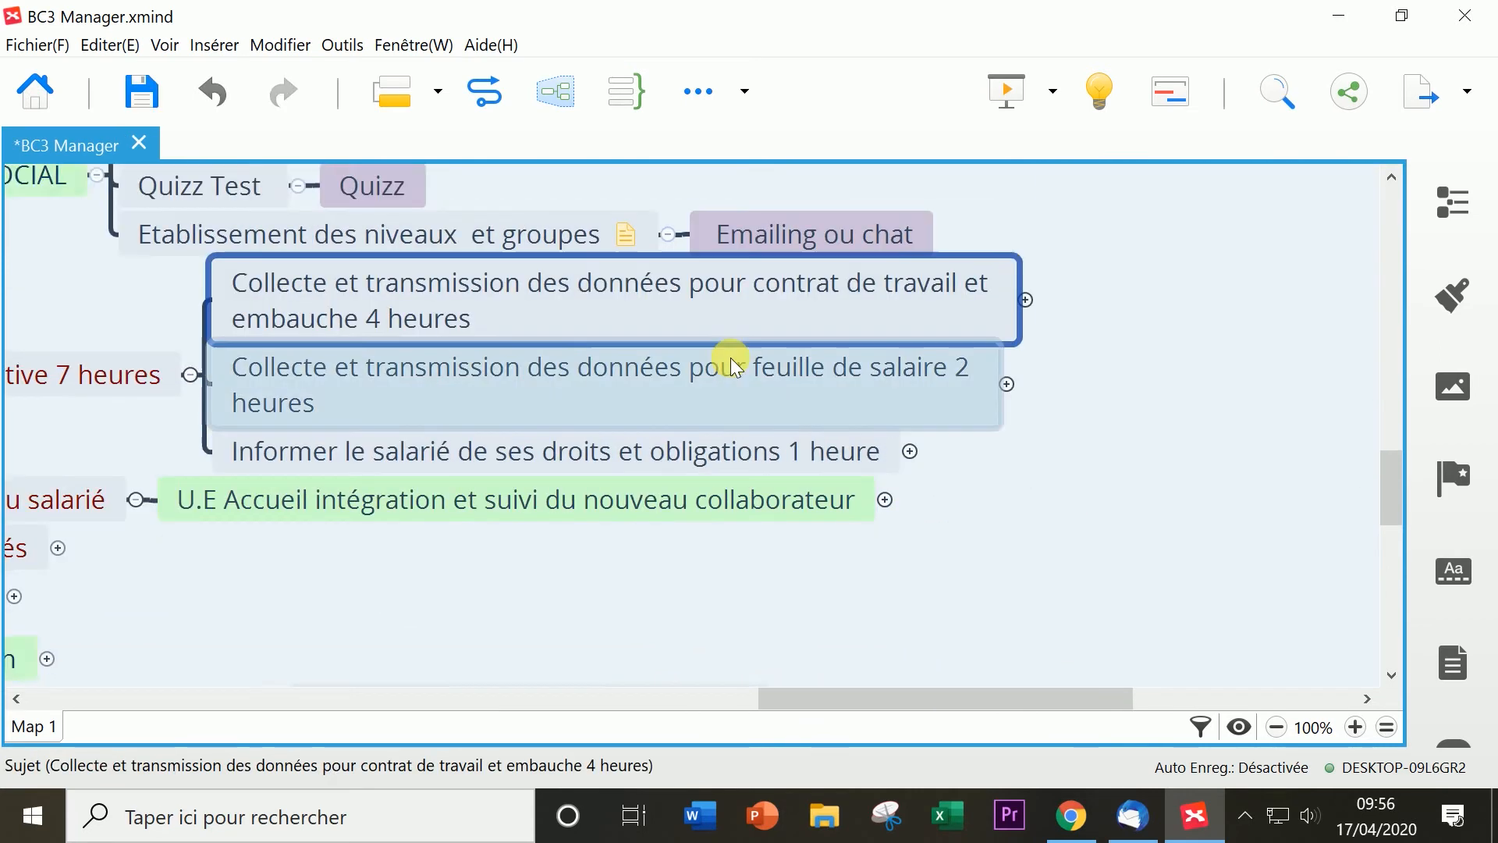
Collapse the "U.E Introduction SOCIAL", "Gestion administrative 7 heures" and "Intégration nouveau salarié" branches
scroll(1043, 365, "up", 2)
left_click(100, 324)
left_click_drag(918, 694, 780, 691)
left_click(695, 485)
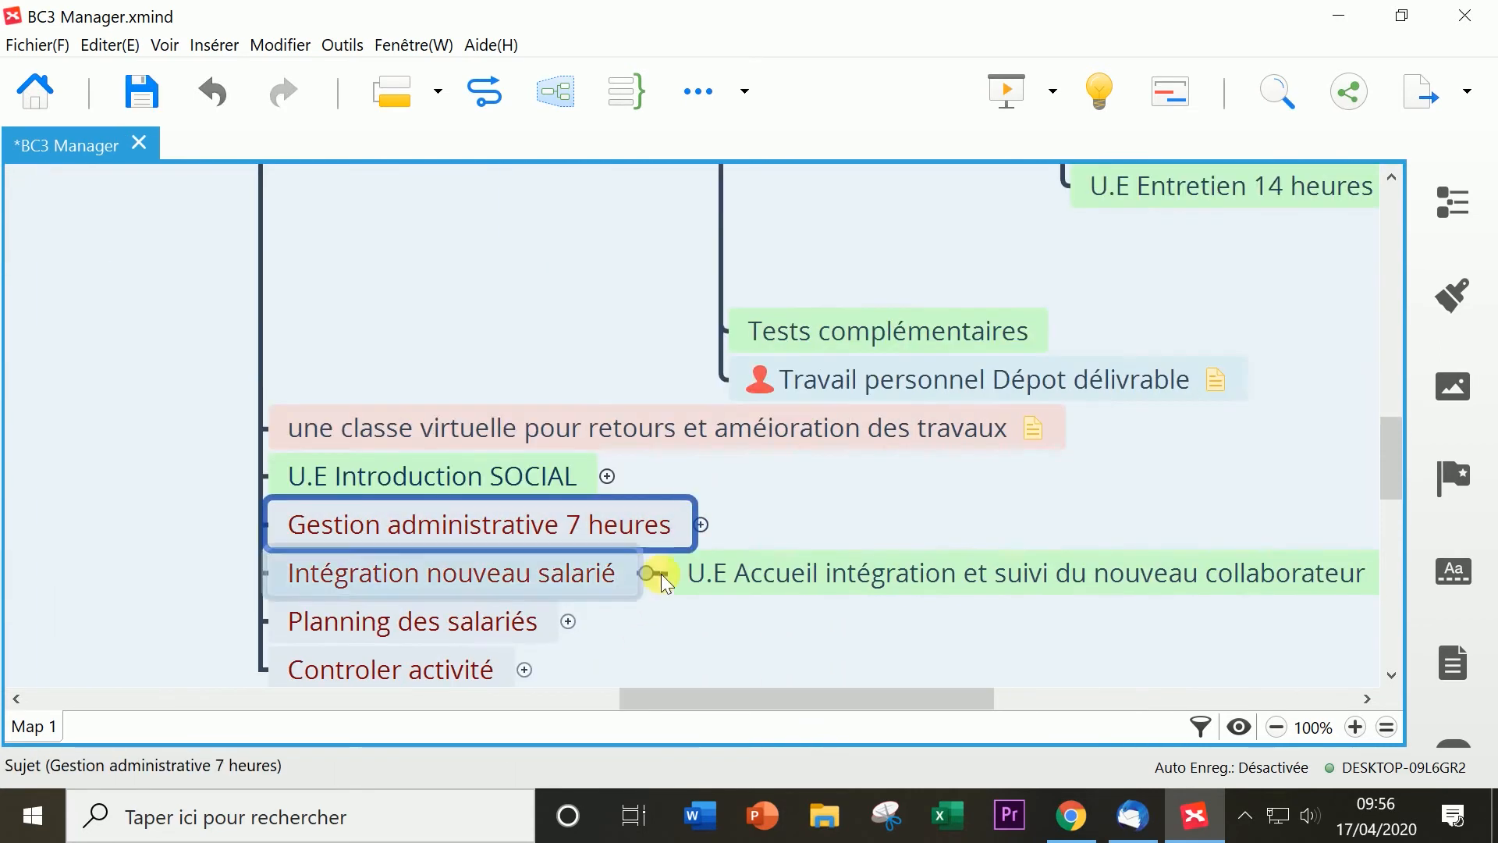
left_click(650, 573)
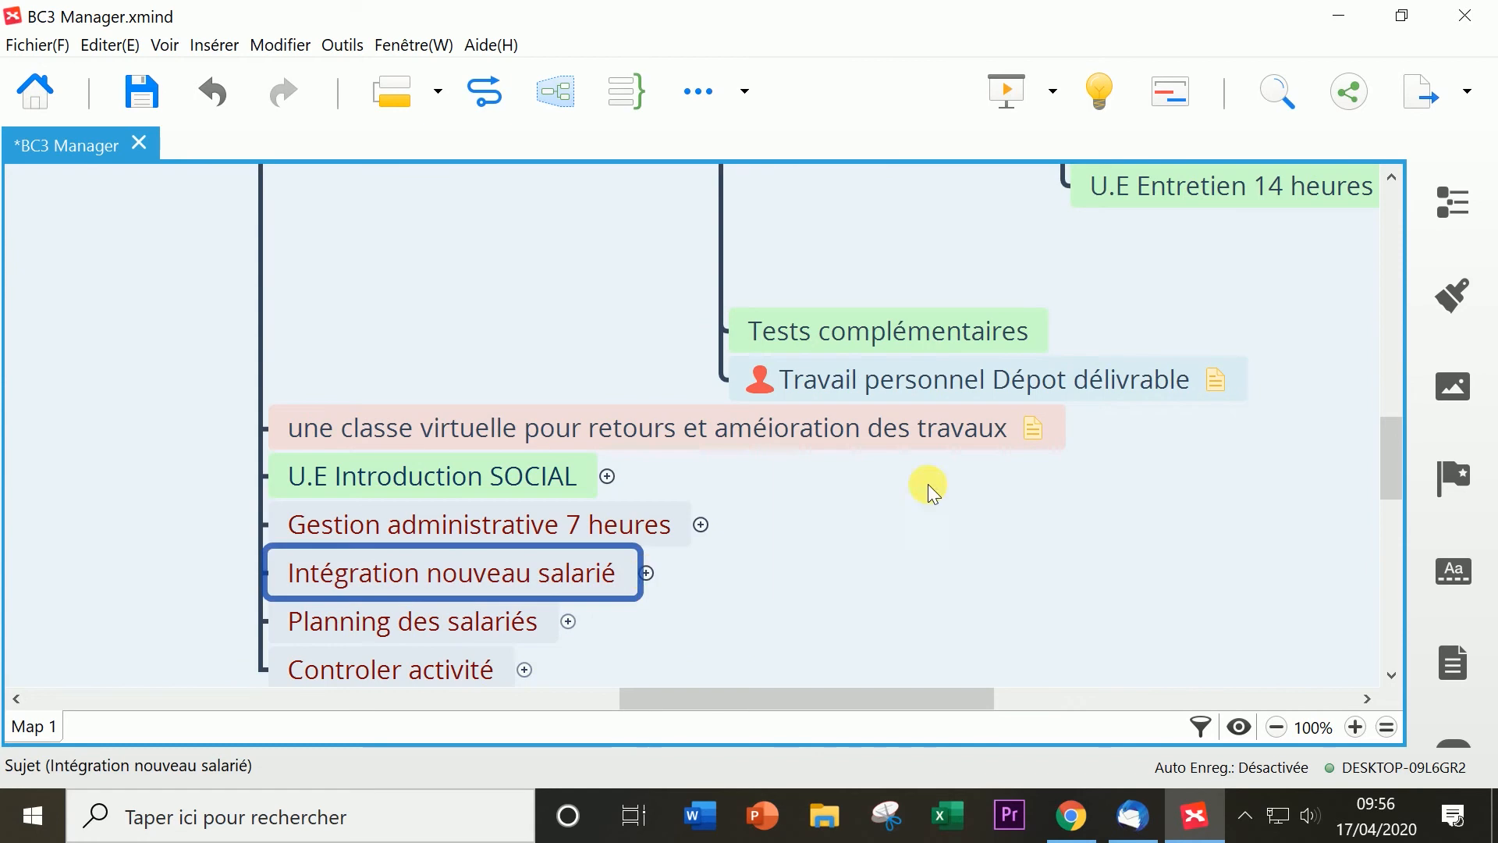
Create a new map from the blank "Diagramme Logique (Droite)" structure with the "Professionnel" theme
left_click(35, 107)
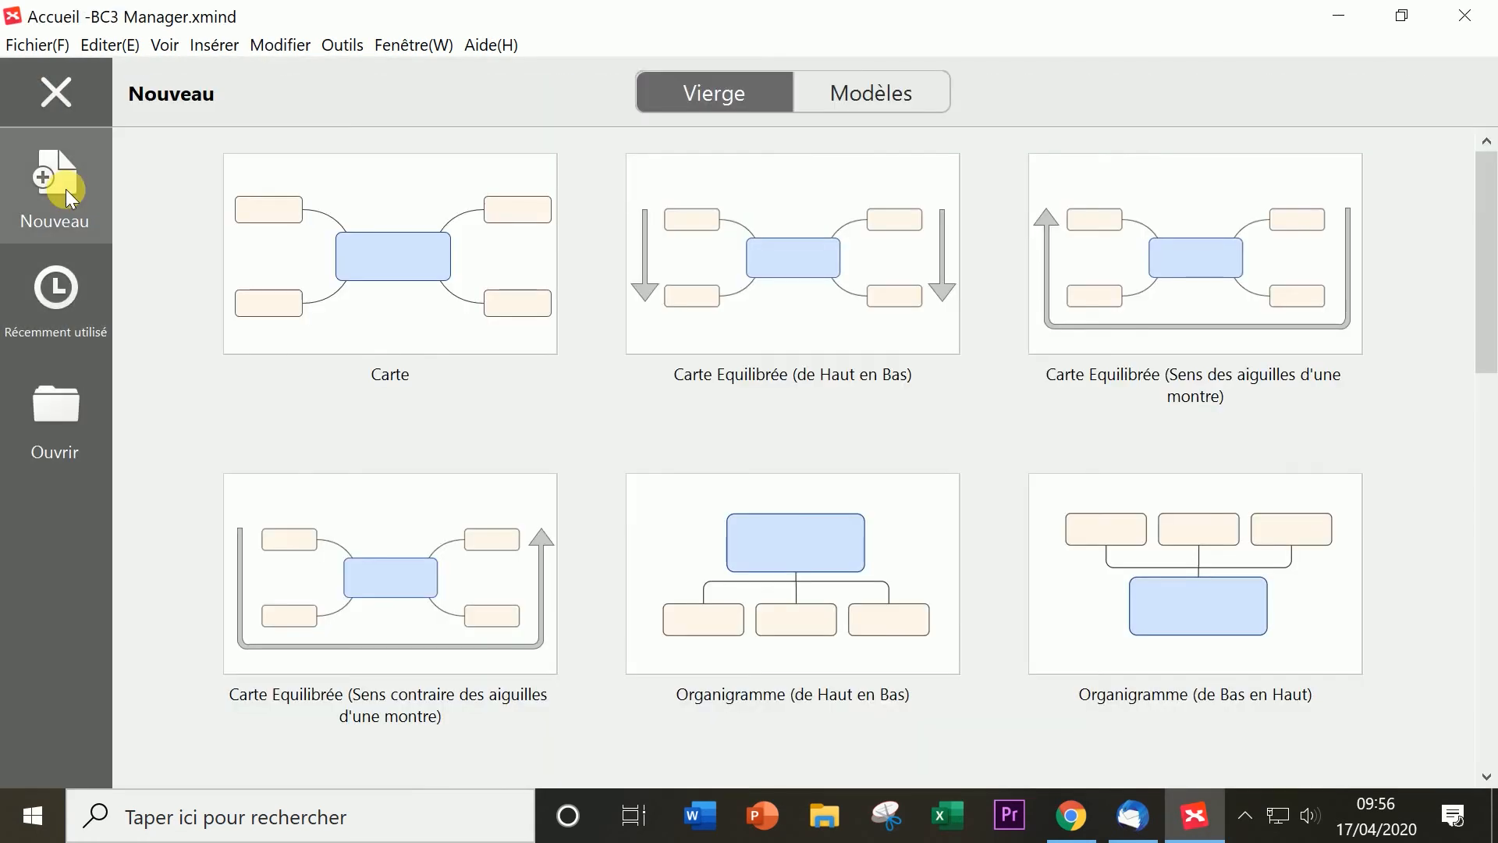
scroll(817, 426, "down", 5)
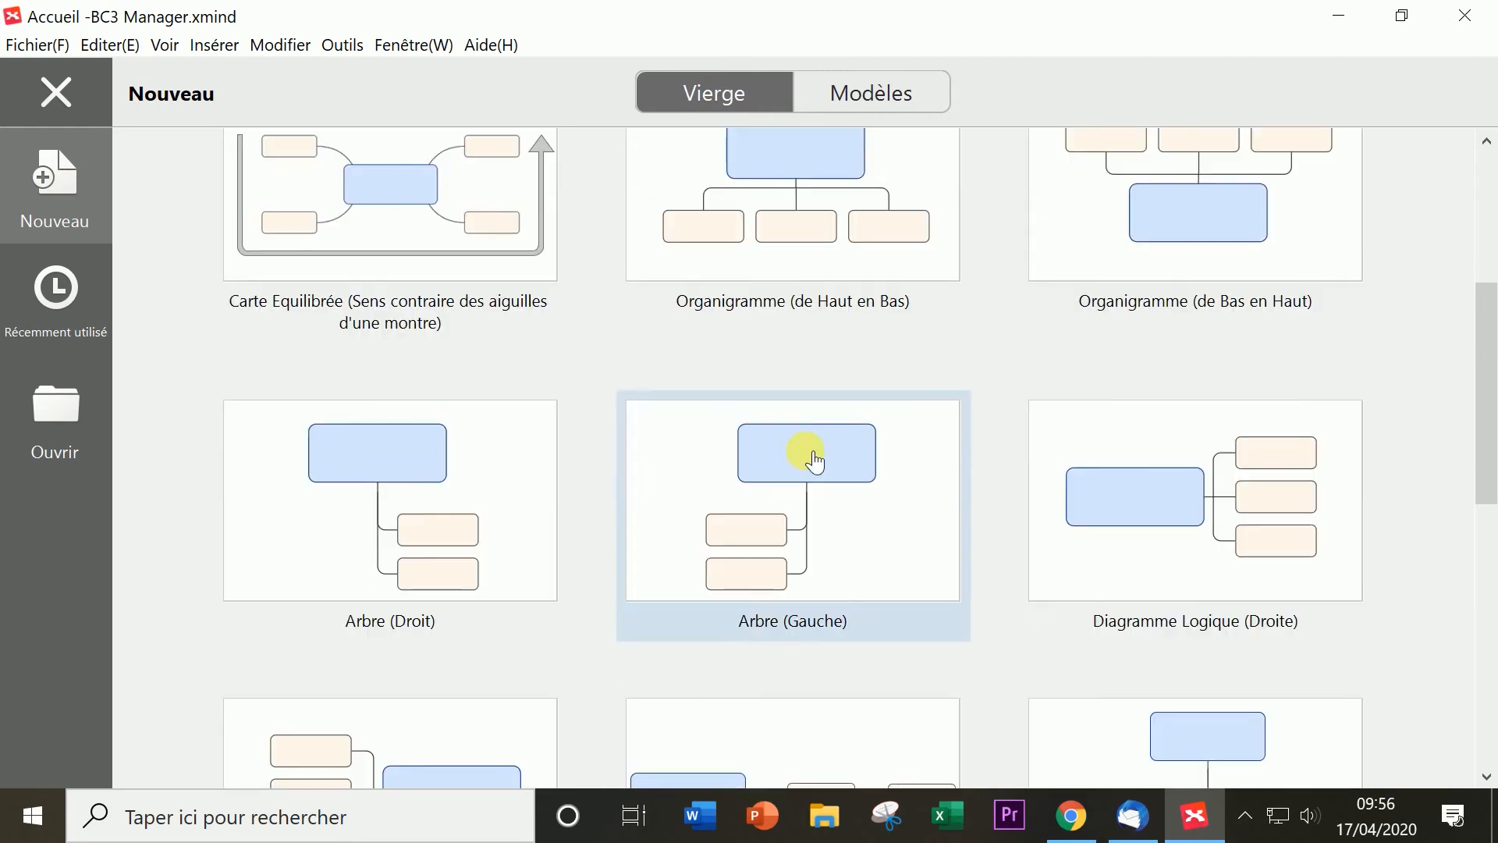
left_click(1136, 521)
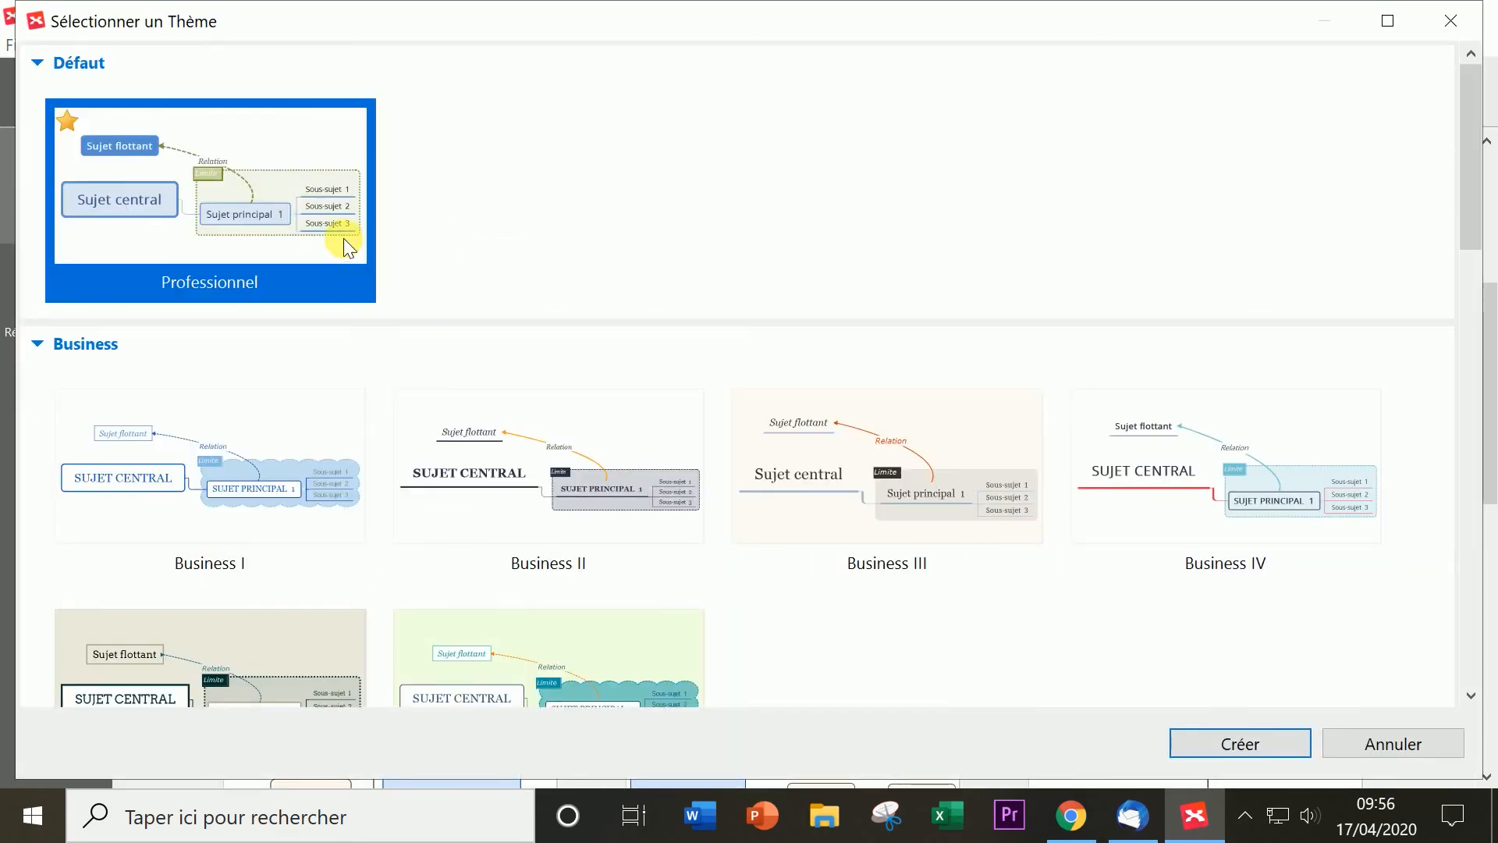
double_click(247, 199)
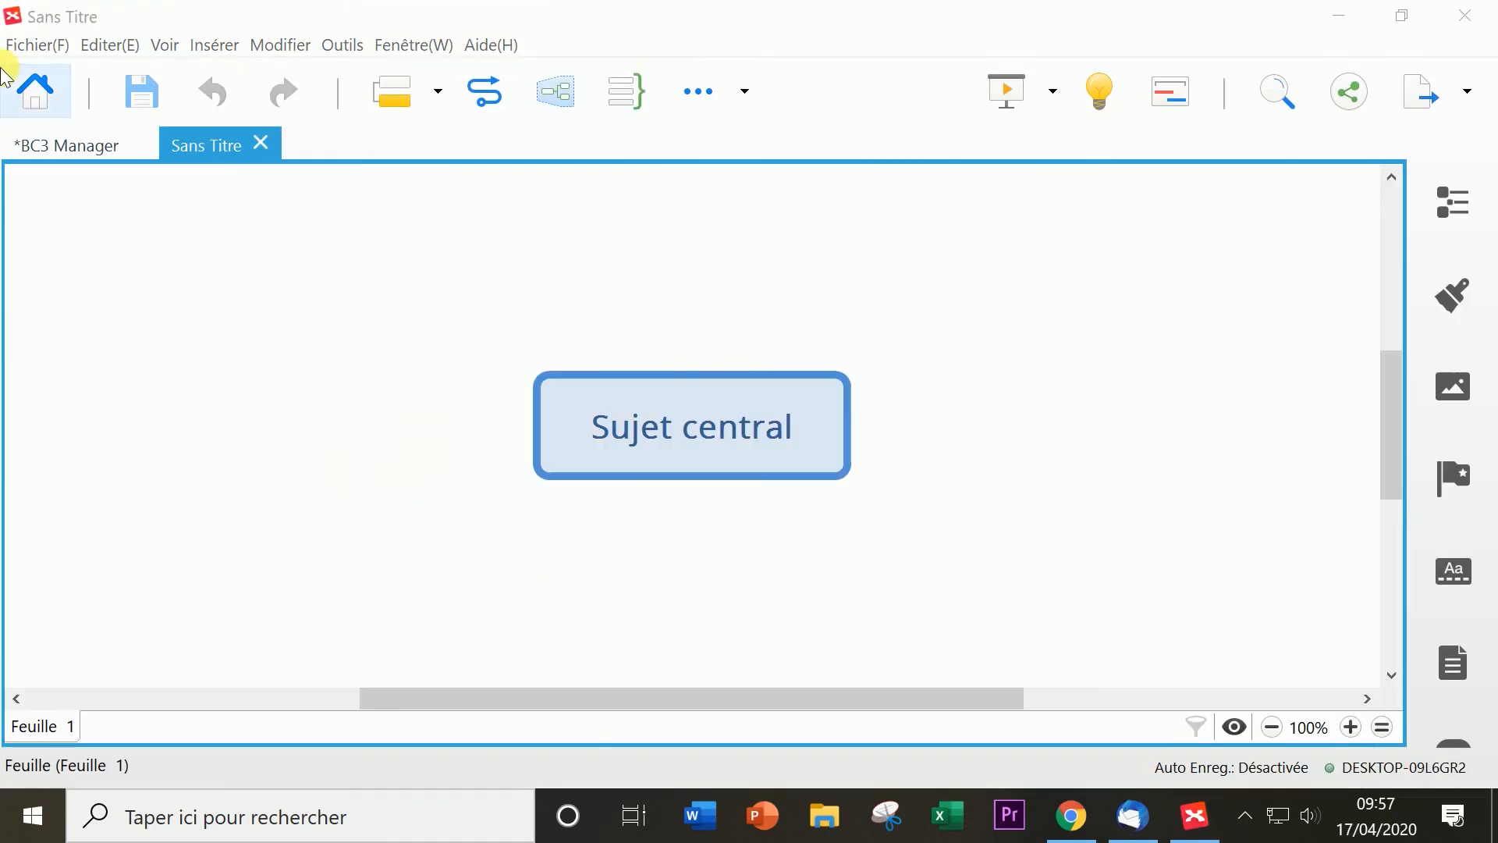
Import the Microsoft Word file "Plan du cours.docx" as a mind map into a new workbook
left_click(39, 45)
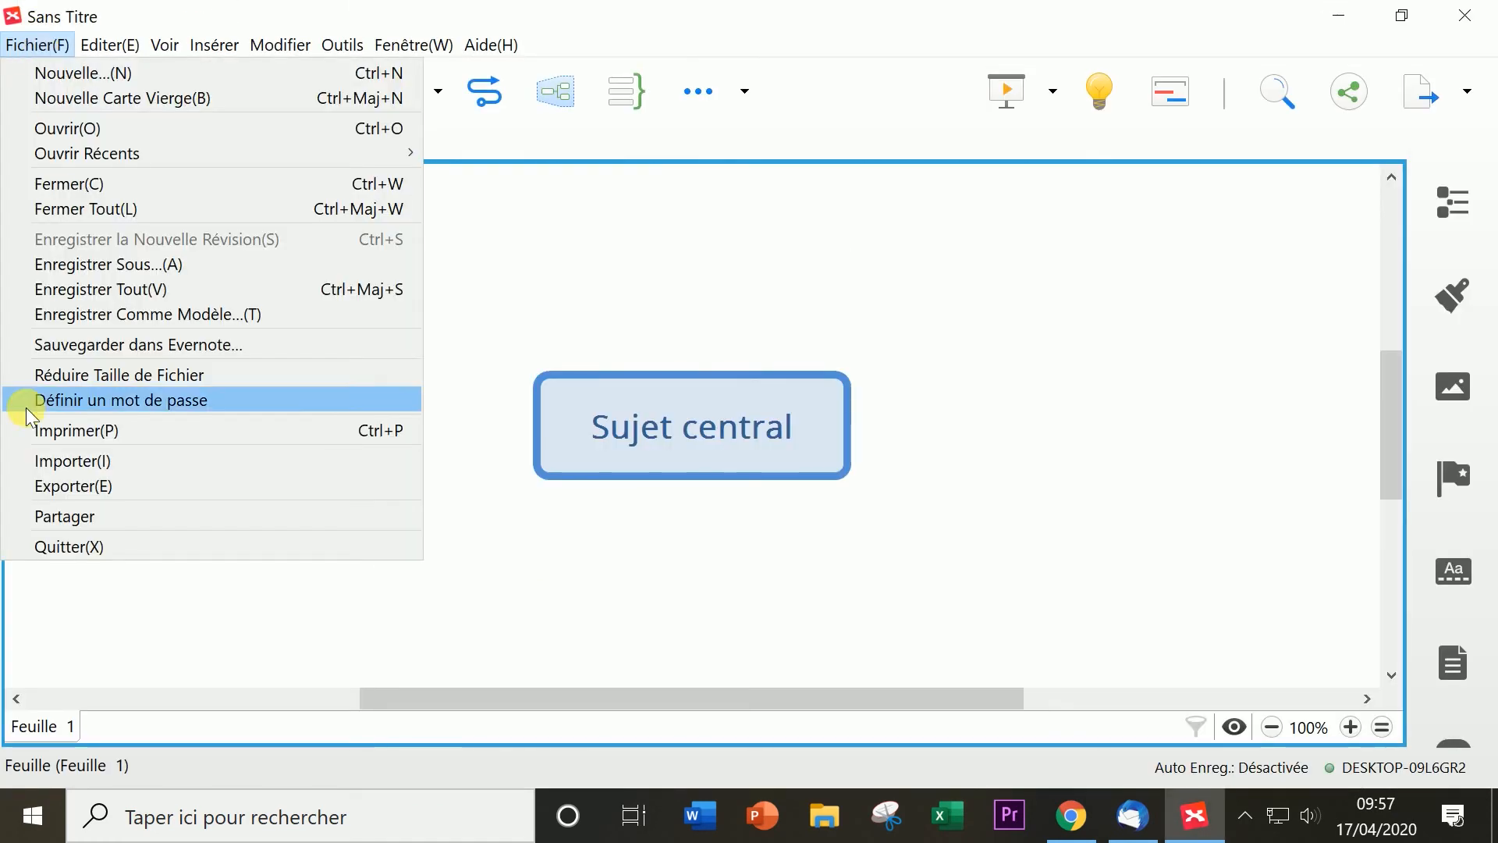
left_click(75, 462)
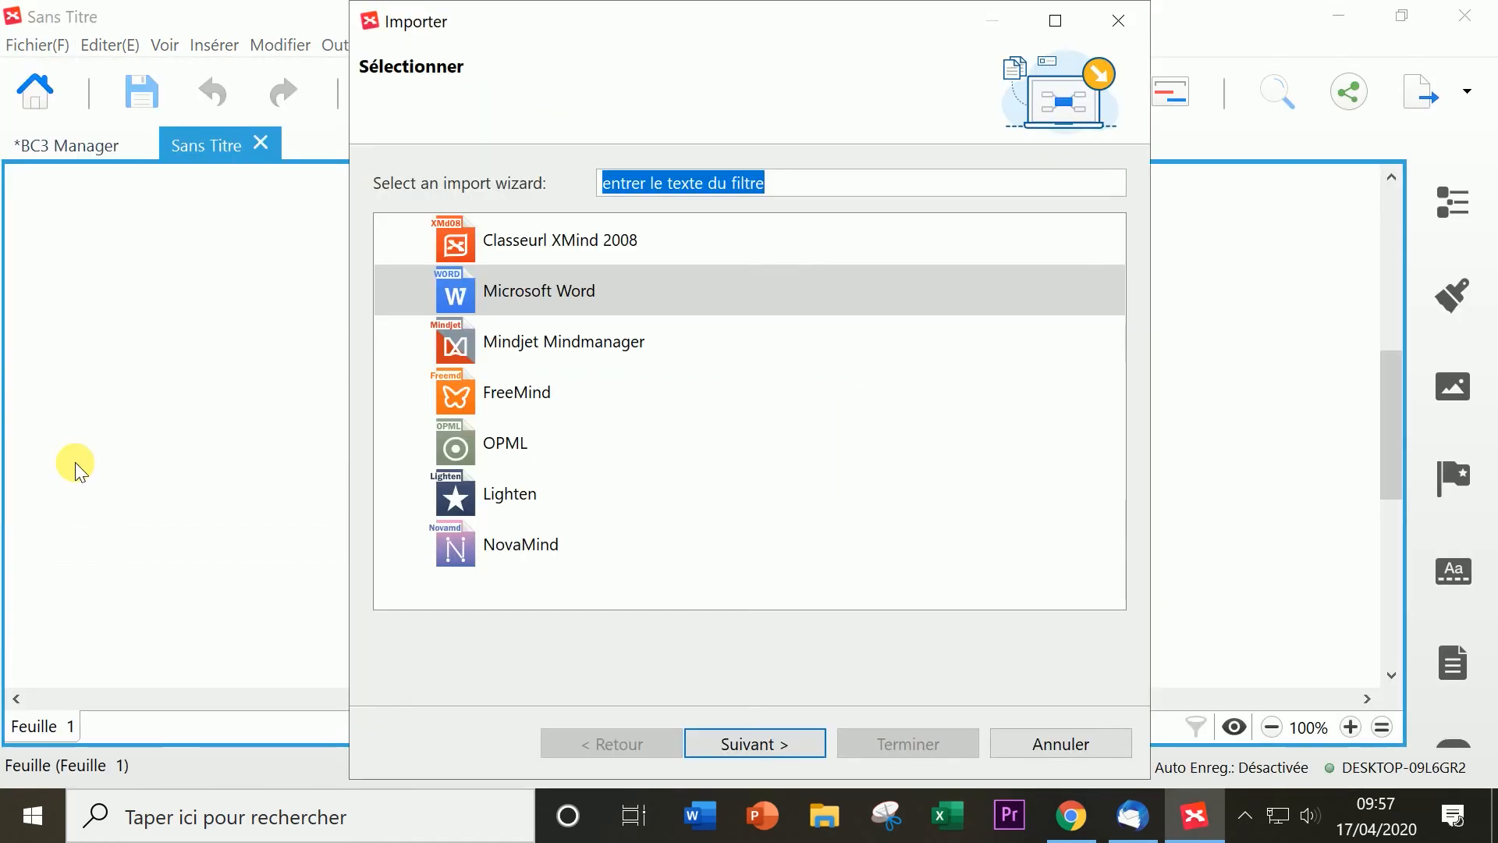
double_click(488, 300)
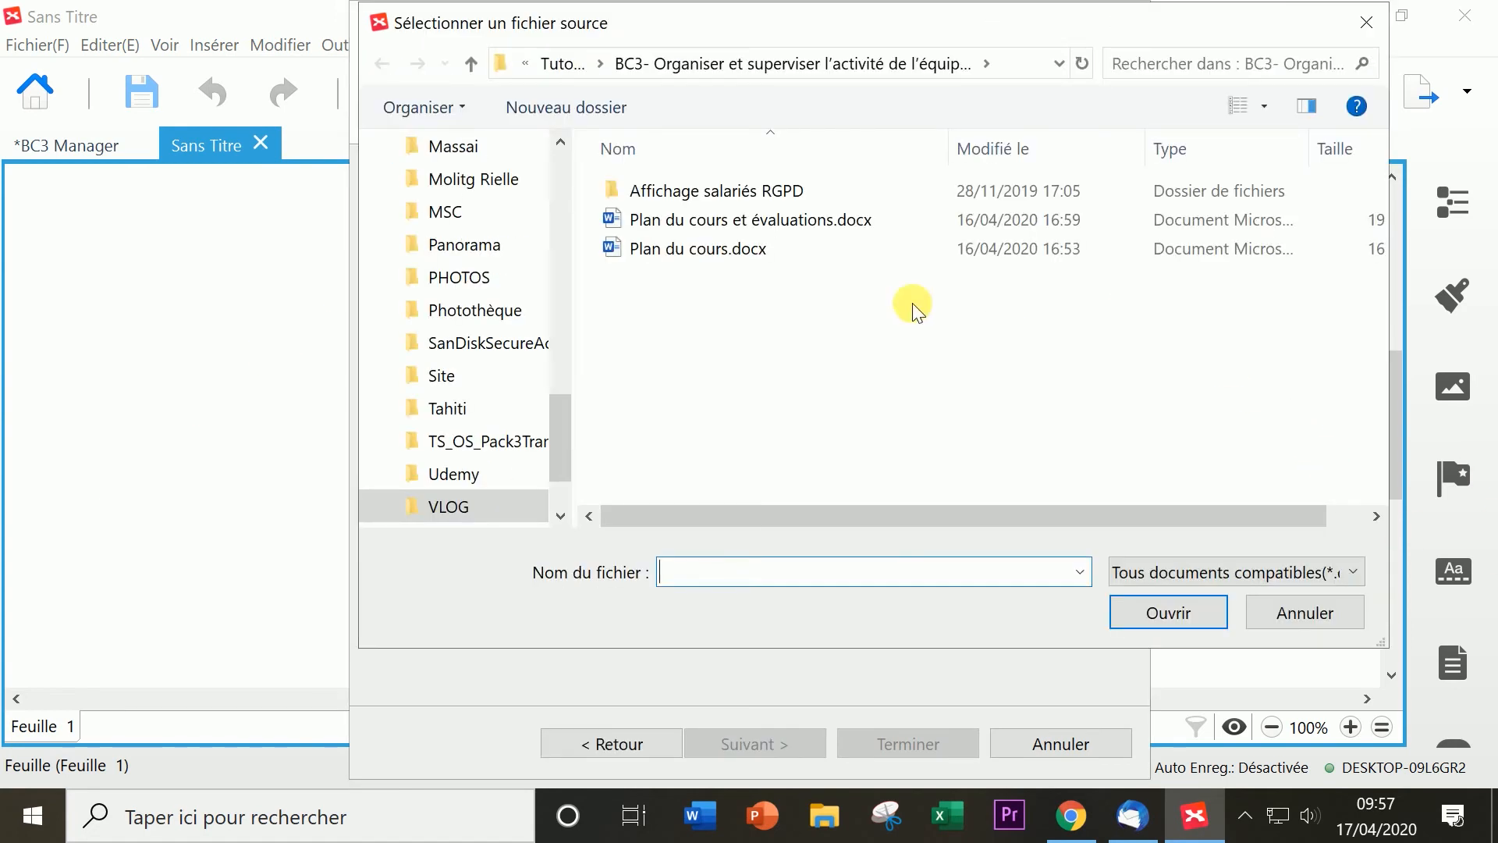
double_click(668, 250)
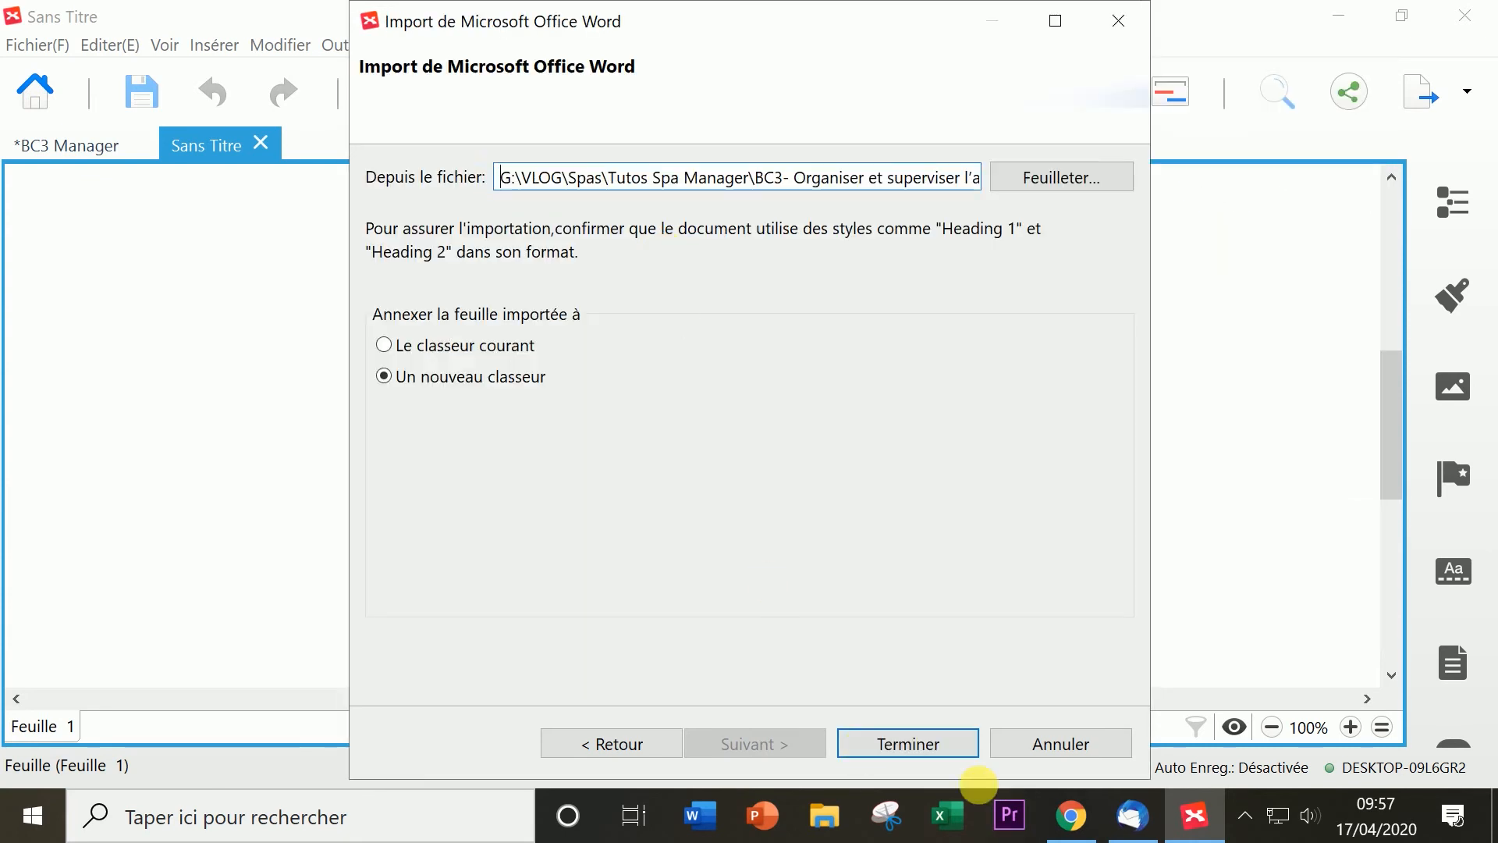
left_click(936, 742)
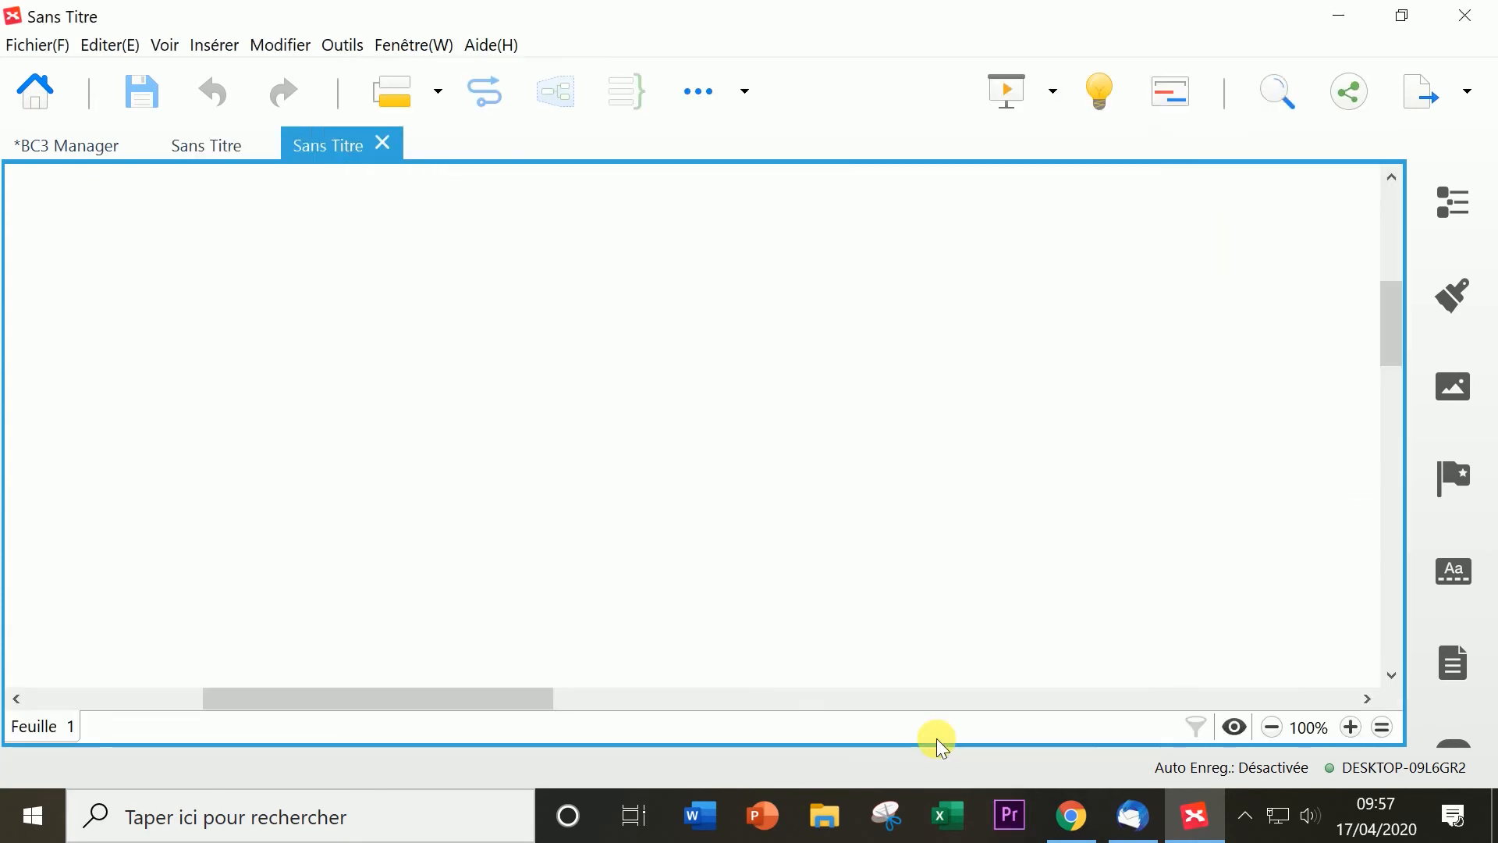
Review the C13 to C20 headings and their subtopics in the imported map, reducing the zoom to 60%
scroll(990, 399, "down", 5)
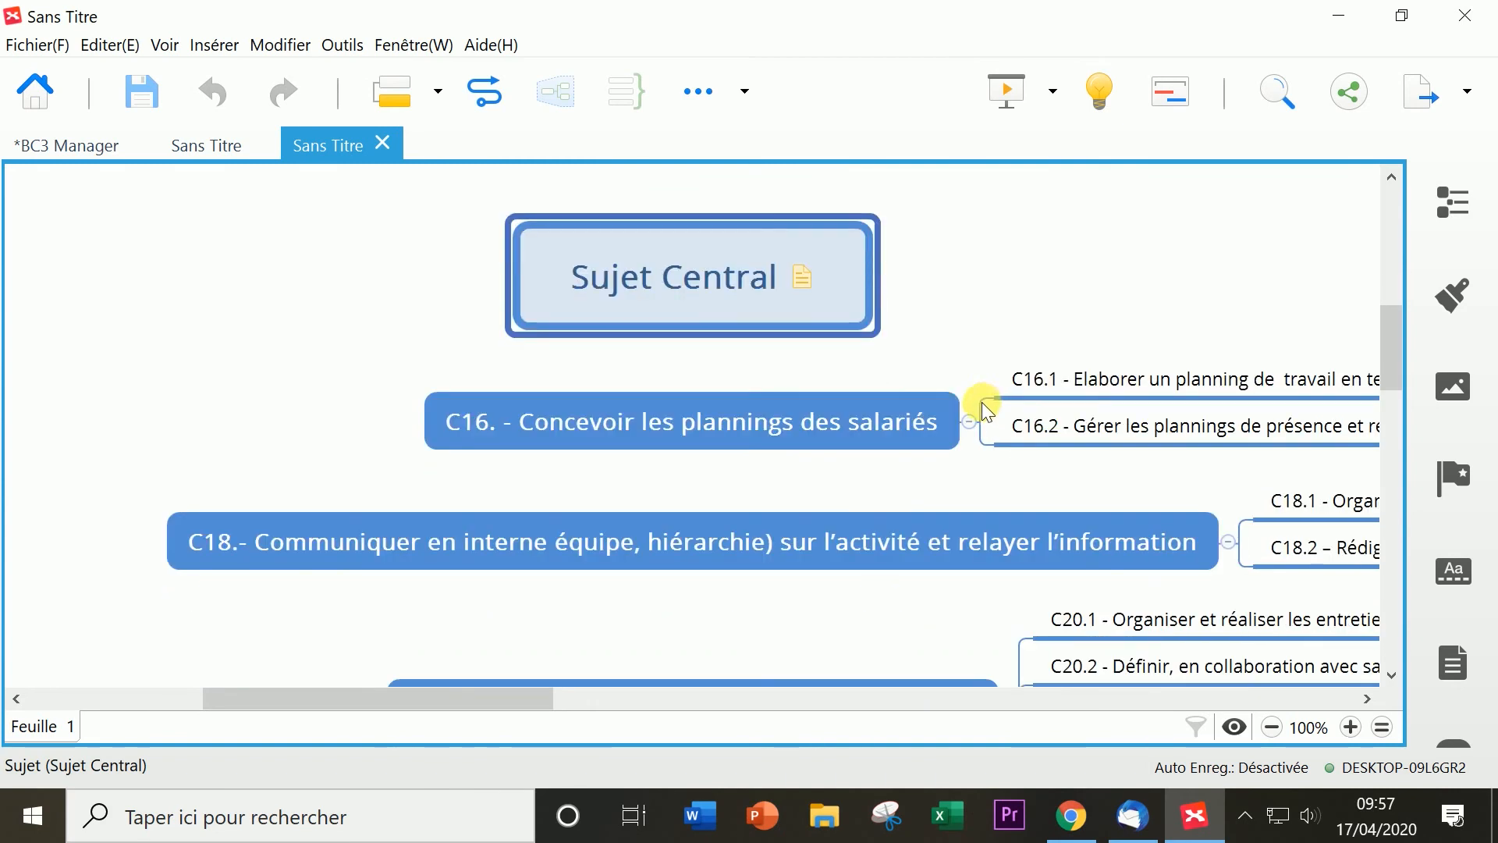
scroll(951, 416, "down", 5)
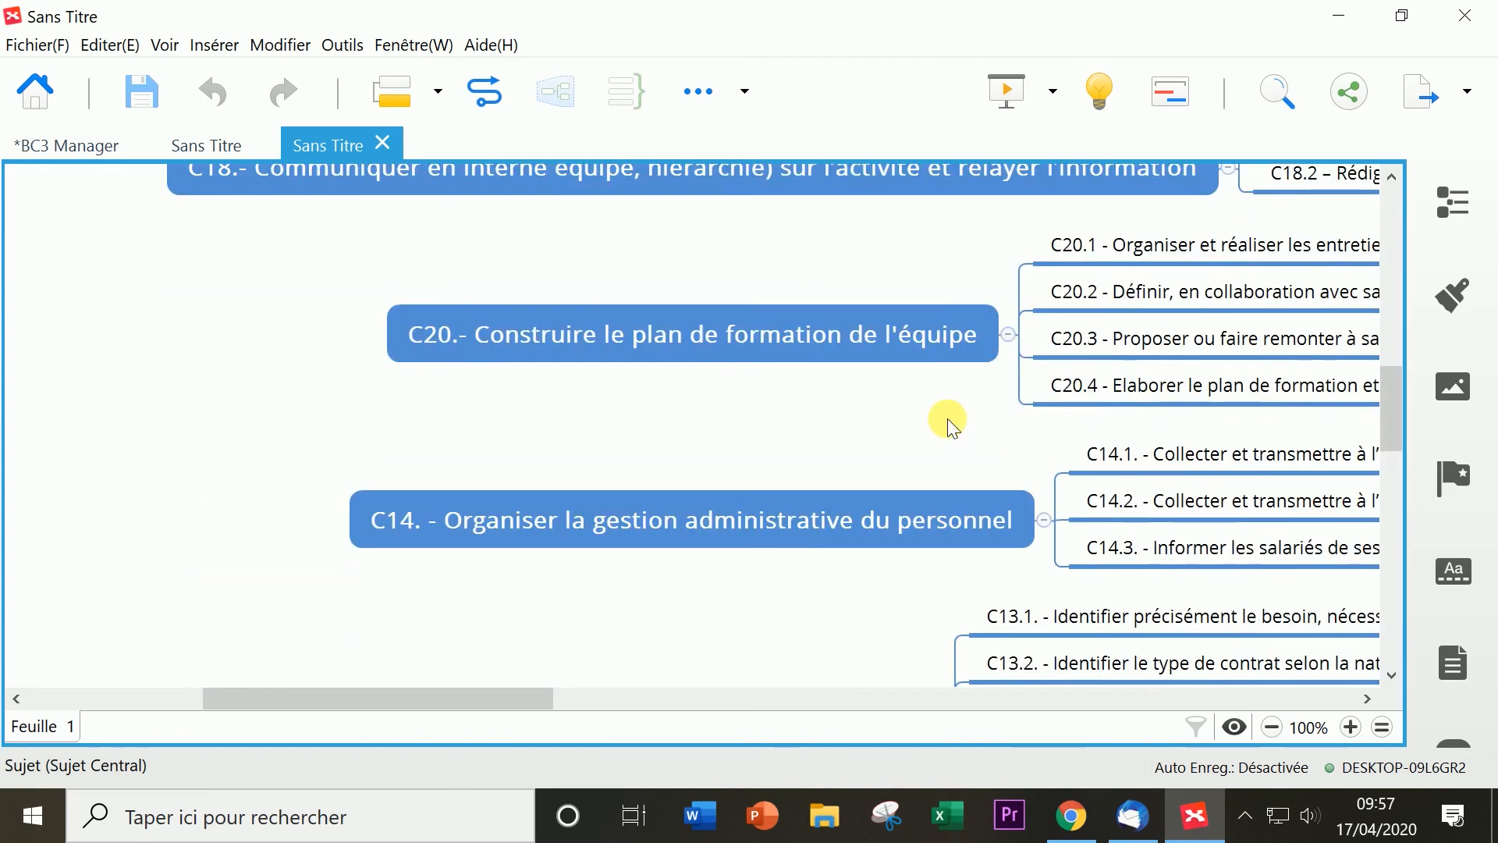
scroll(947, 418, "down", 4)
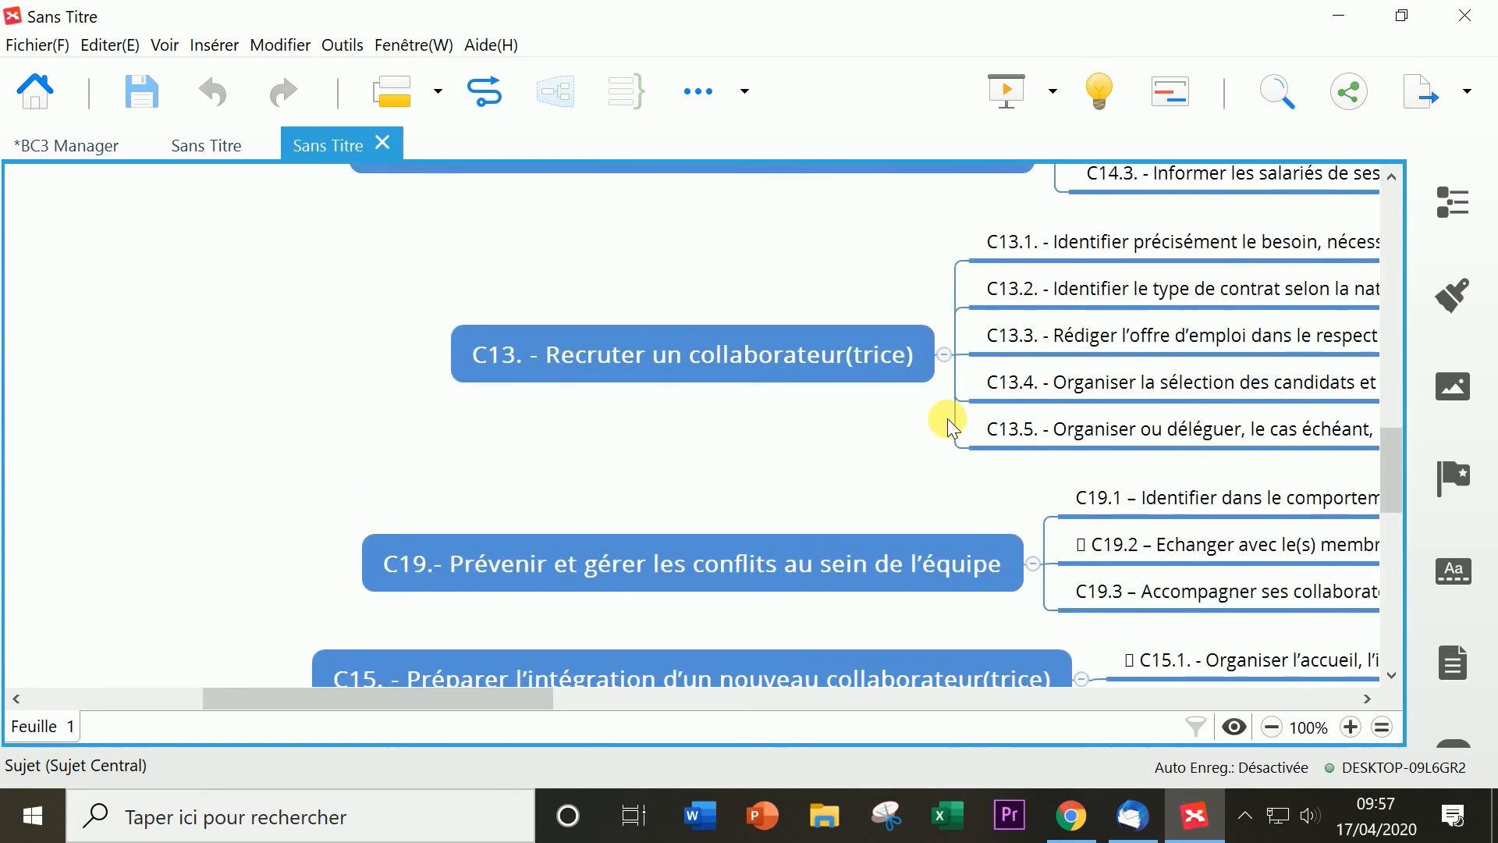
scroll(939, 423, "up", 8)
scroll(934, 429, "down", 5)
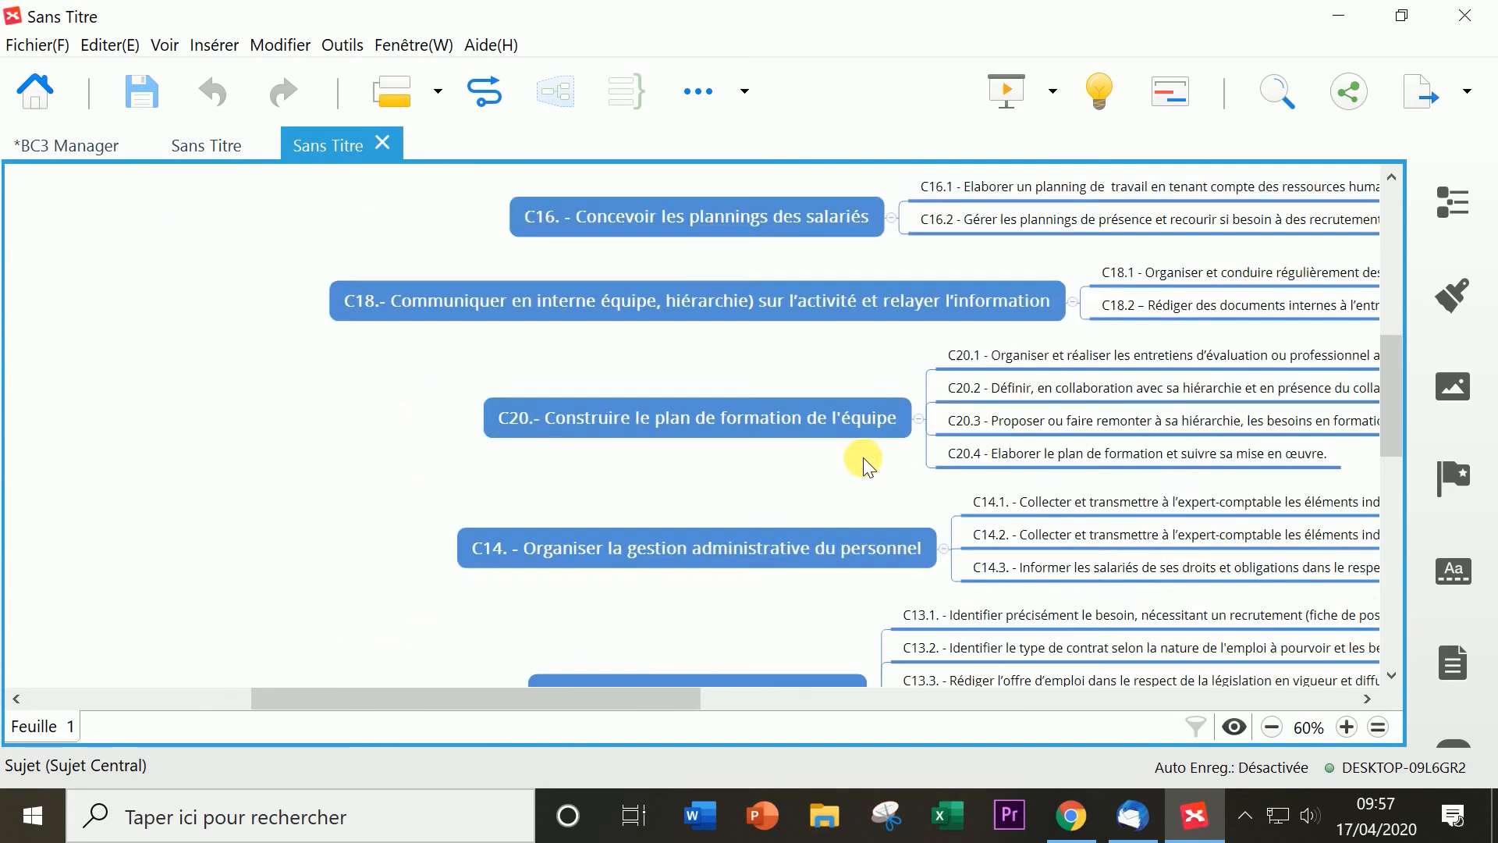
left_click_drag(730, 699, 874, 700)
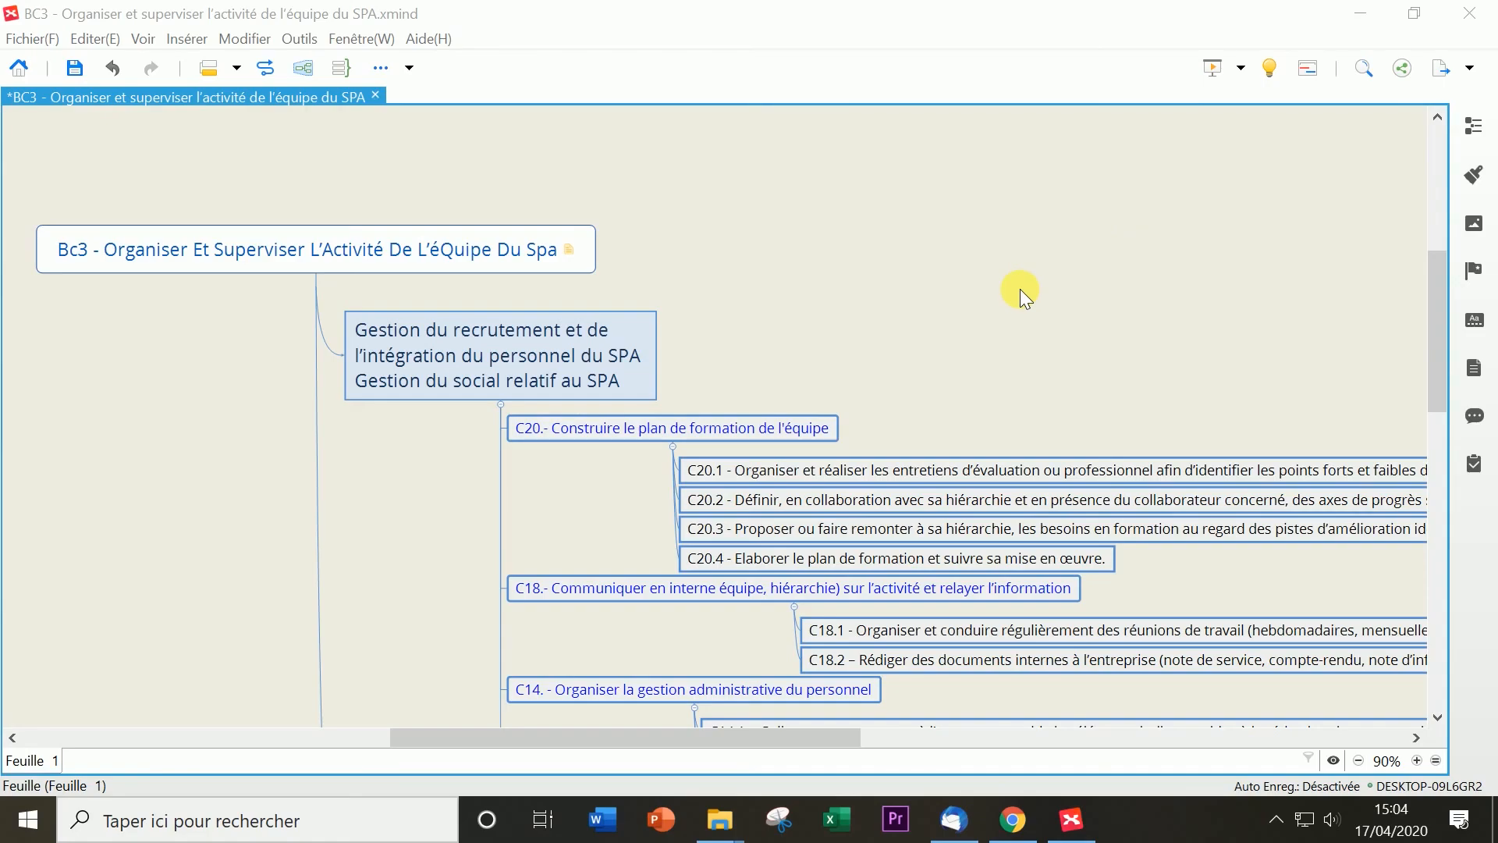
Review the topics of the "BC3 - Organiser et superviser l'activité de l'équipe du SPA" map and collapse its two main branches
scroll(1019, 289, "down", 10)
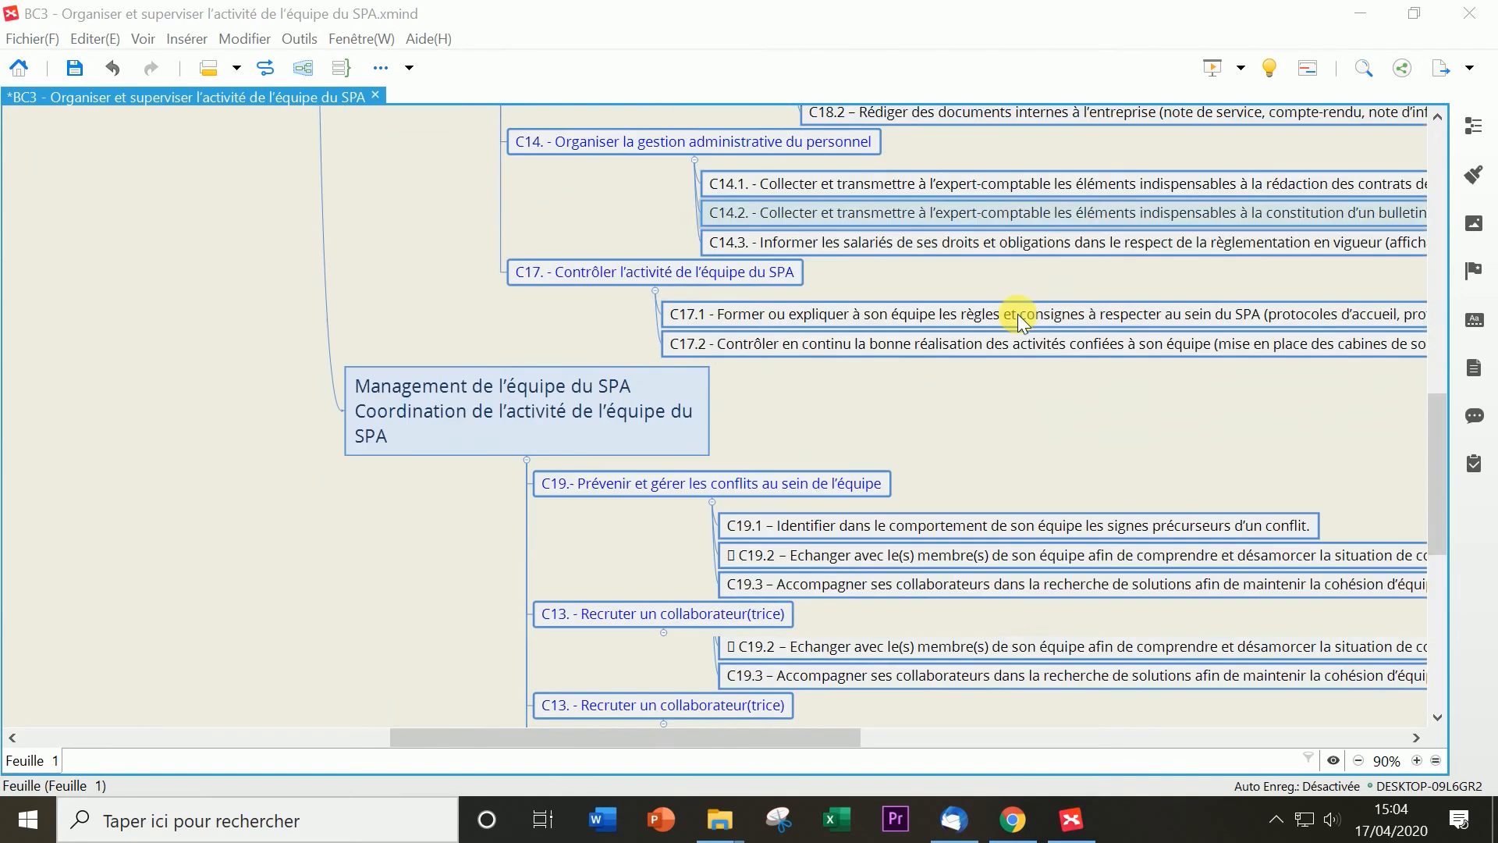
scroll(1016, 326, "up", 5)
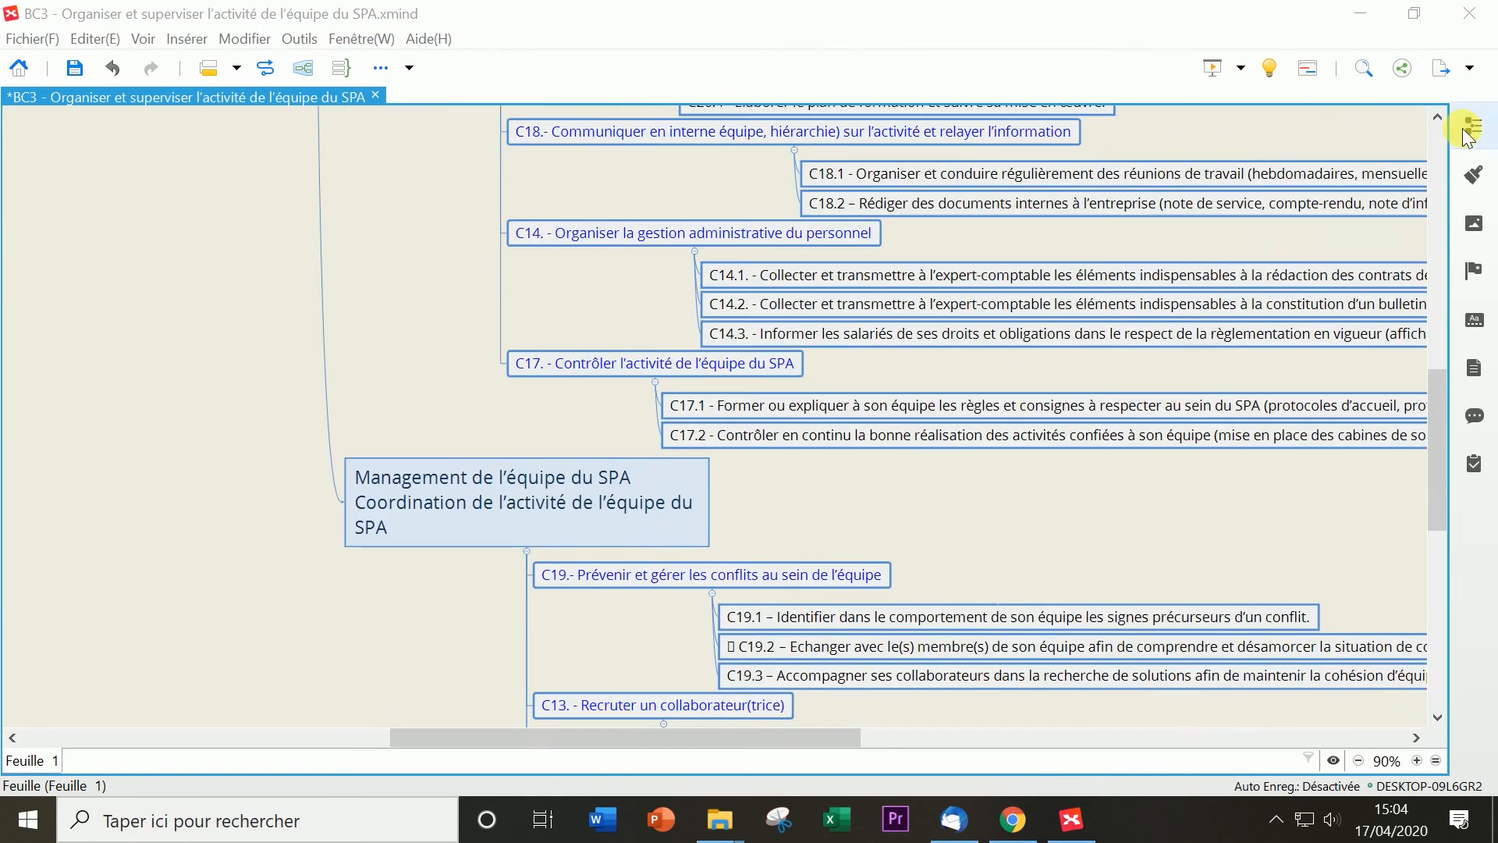
left_click(1472, 126)
scroll(1298, 344, "down", 3)
scroll(1299, 343, "up", 3)
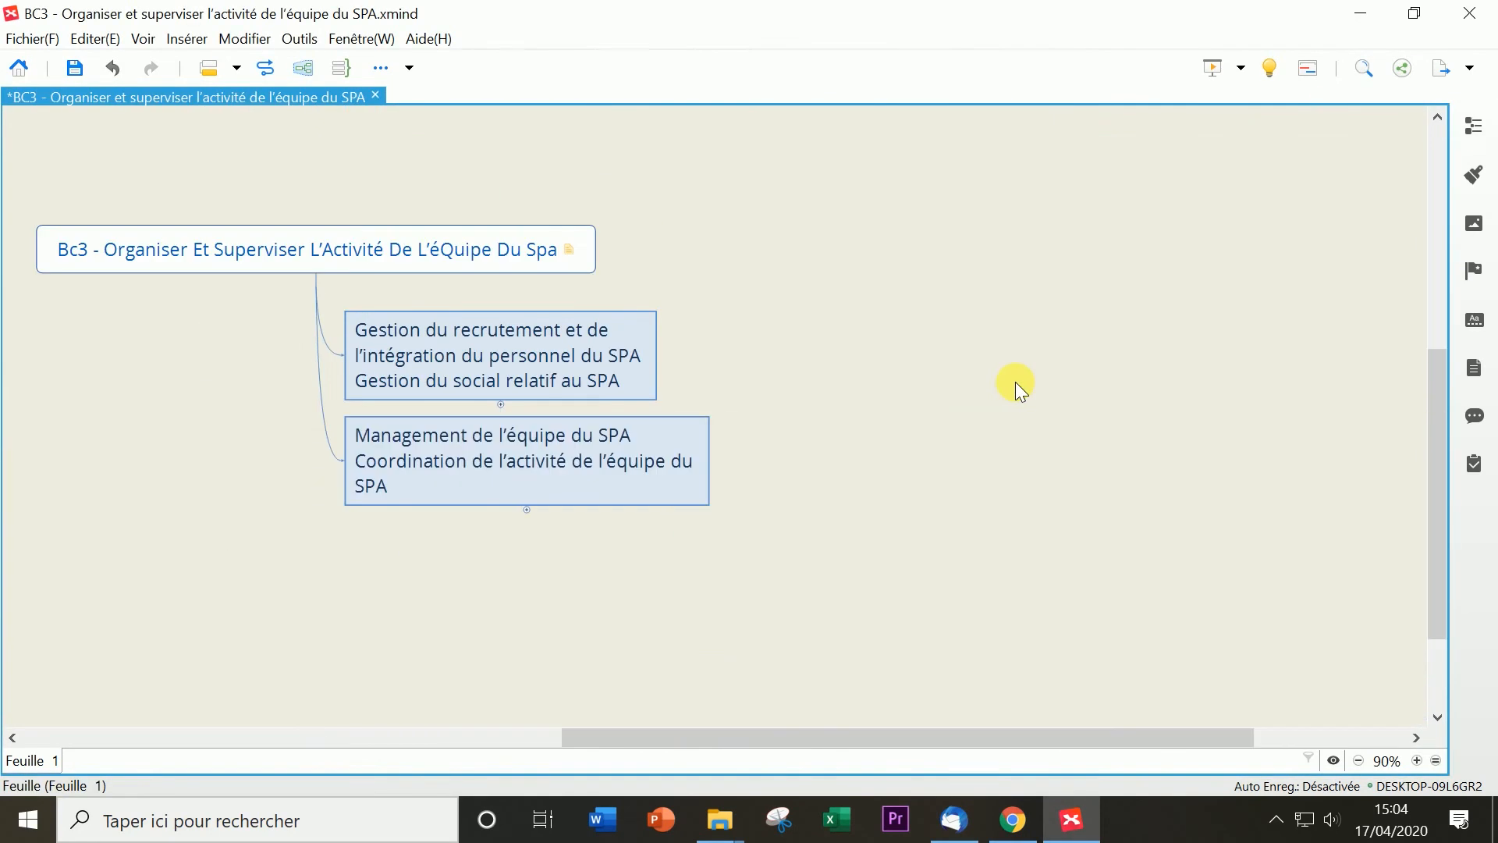